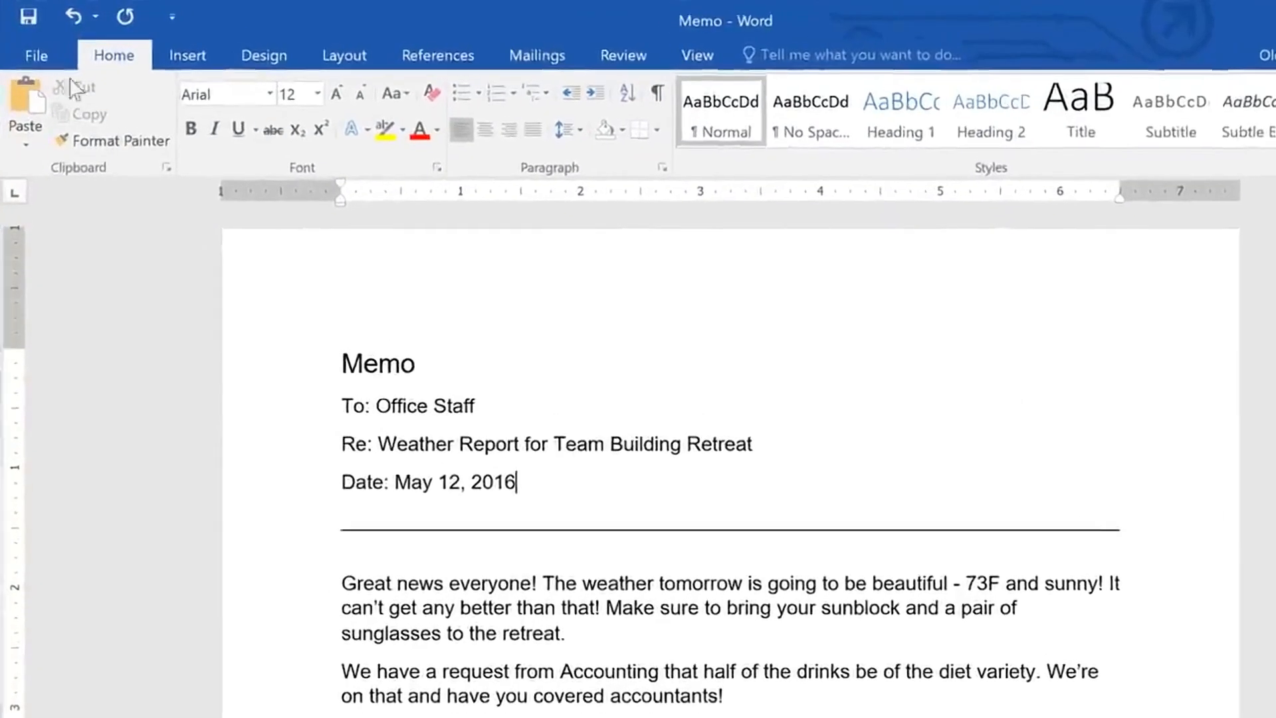
# Create a new blank document.
pyautogui.click(62, 65)
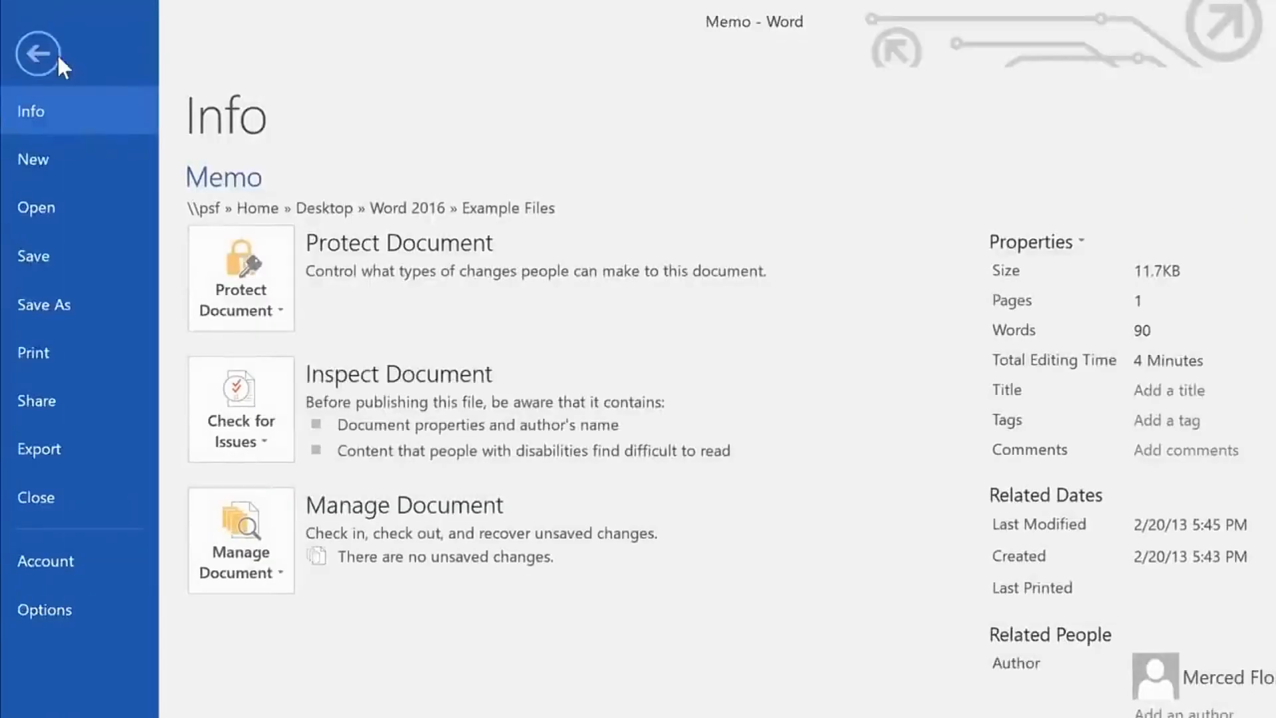
pyautogui.click(65, 153)
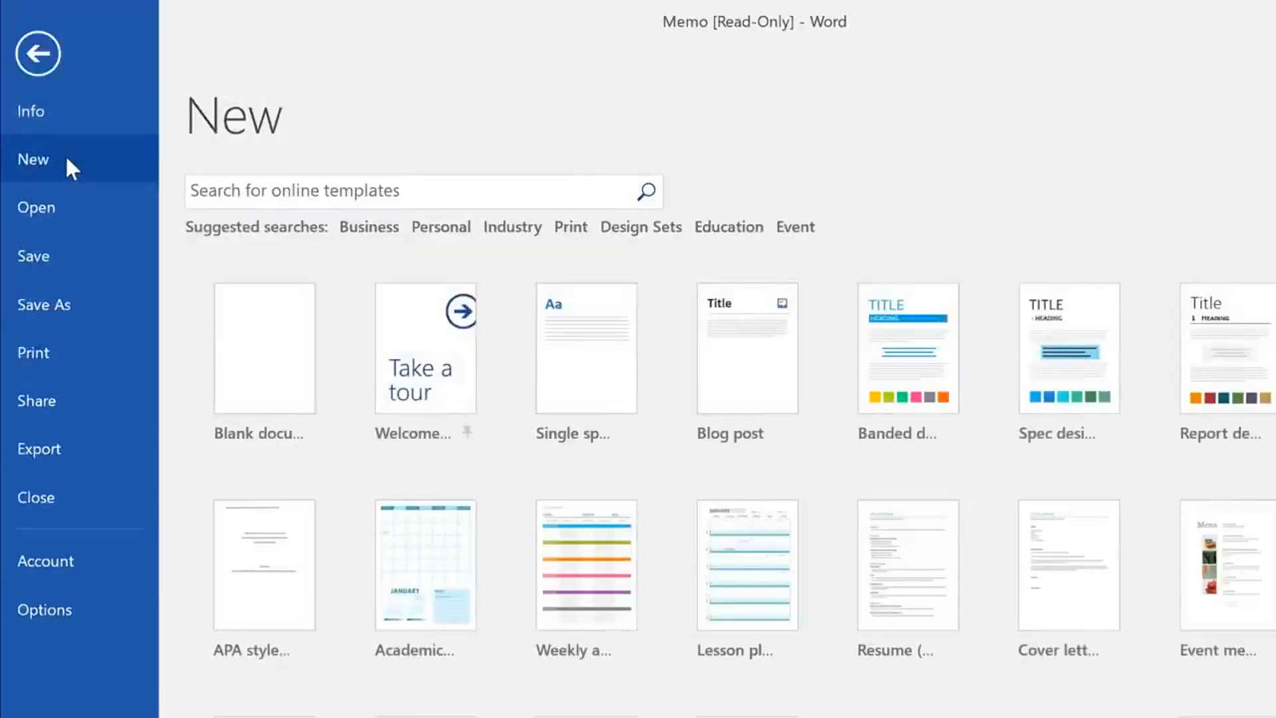
pyautogui.click(236, 328)
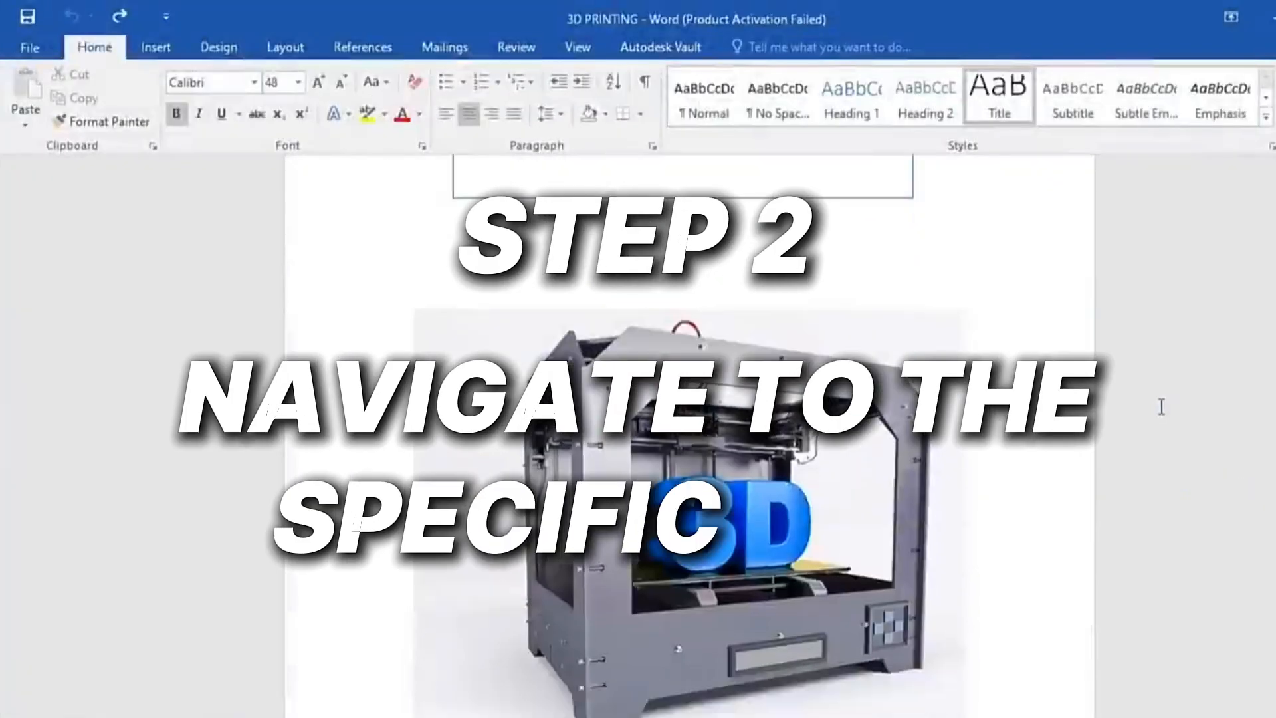
# Insert a Next Page section break directly before the INTRODUCTION heading in the 3D PRINTING document.
pyautogui.scroll(-15, 1163, 405)
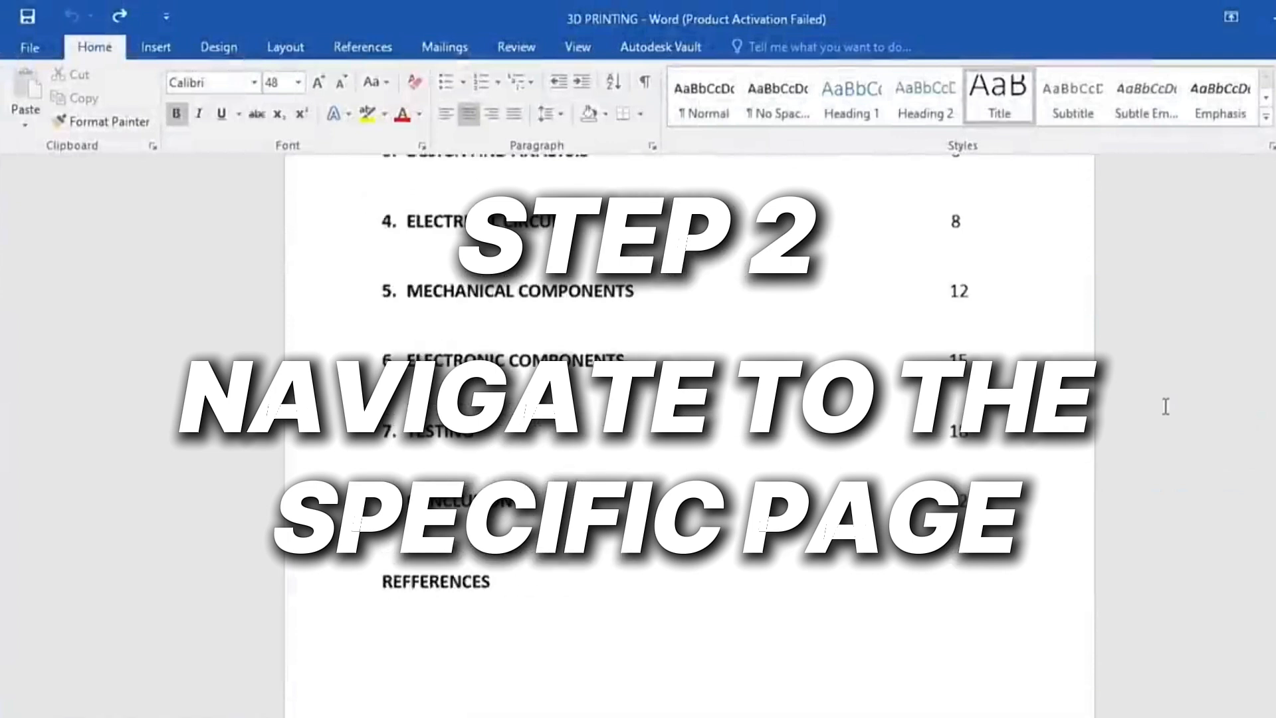
pyautogui.scroll(-10, 1166, 406)
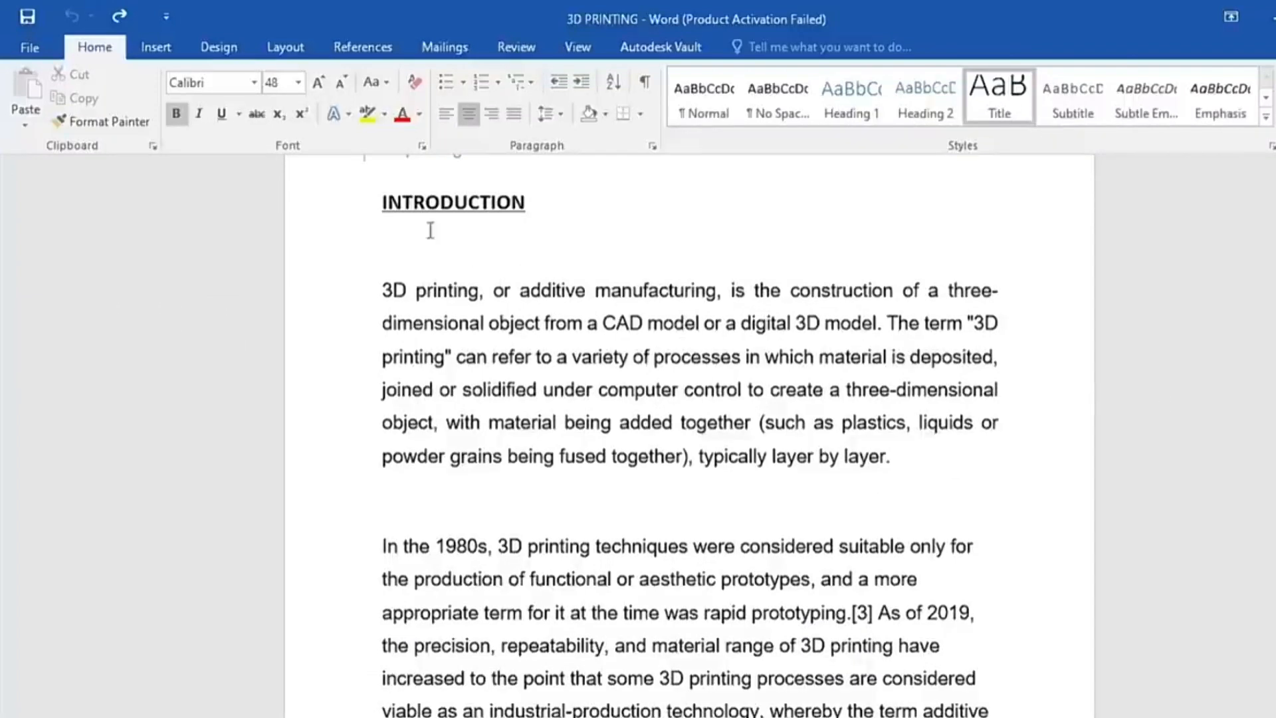
pyautogui.click(378, 199)
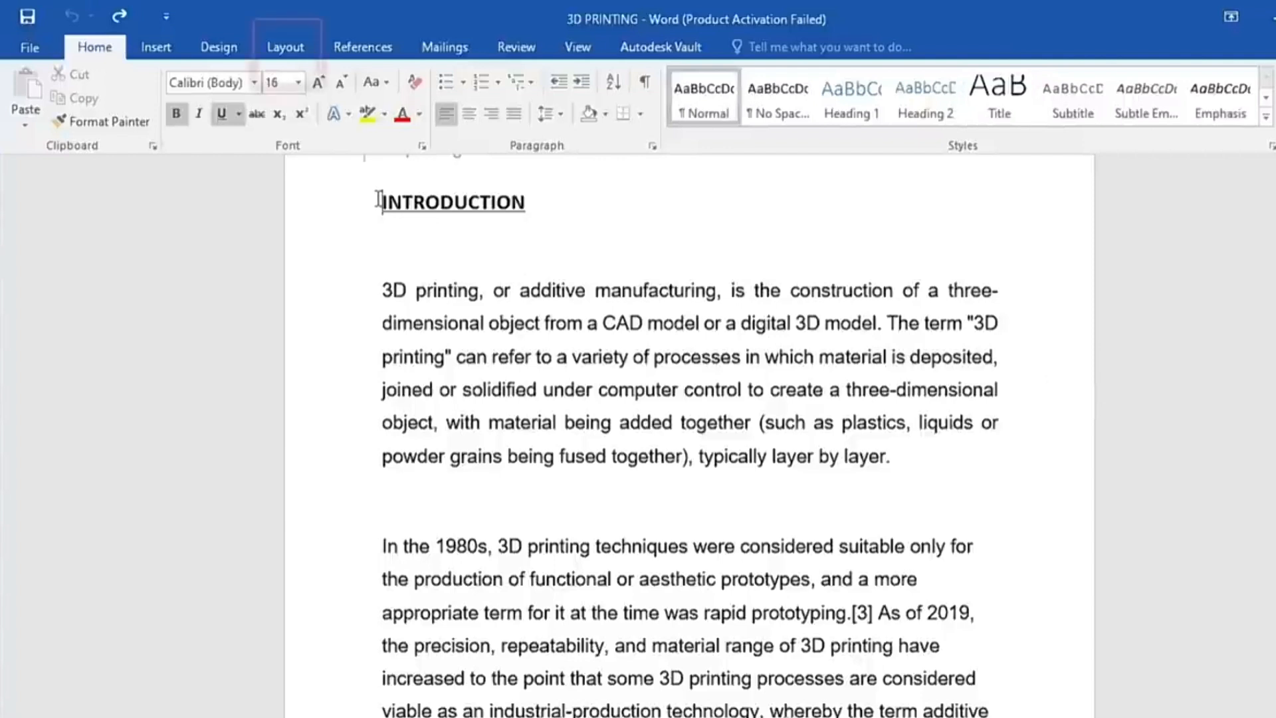
pyautogui.click(288, 51)
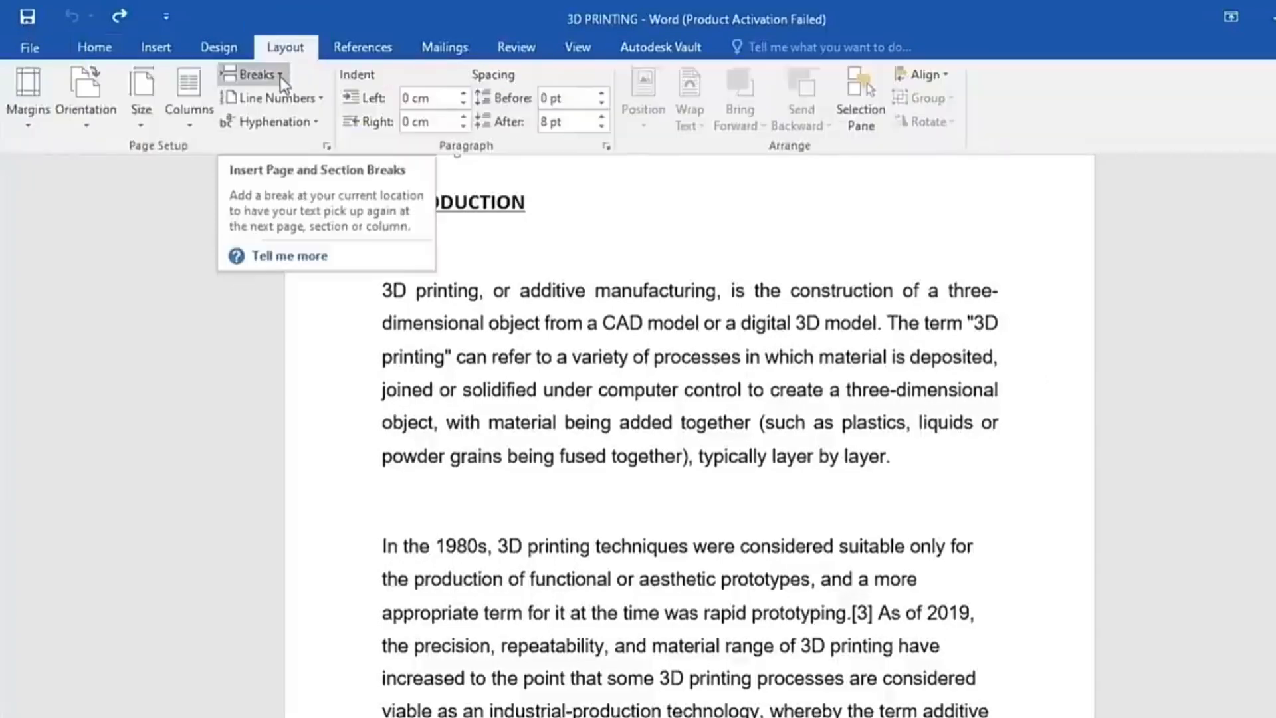
pyautogui.click(280, 77)
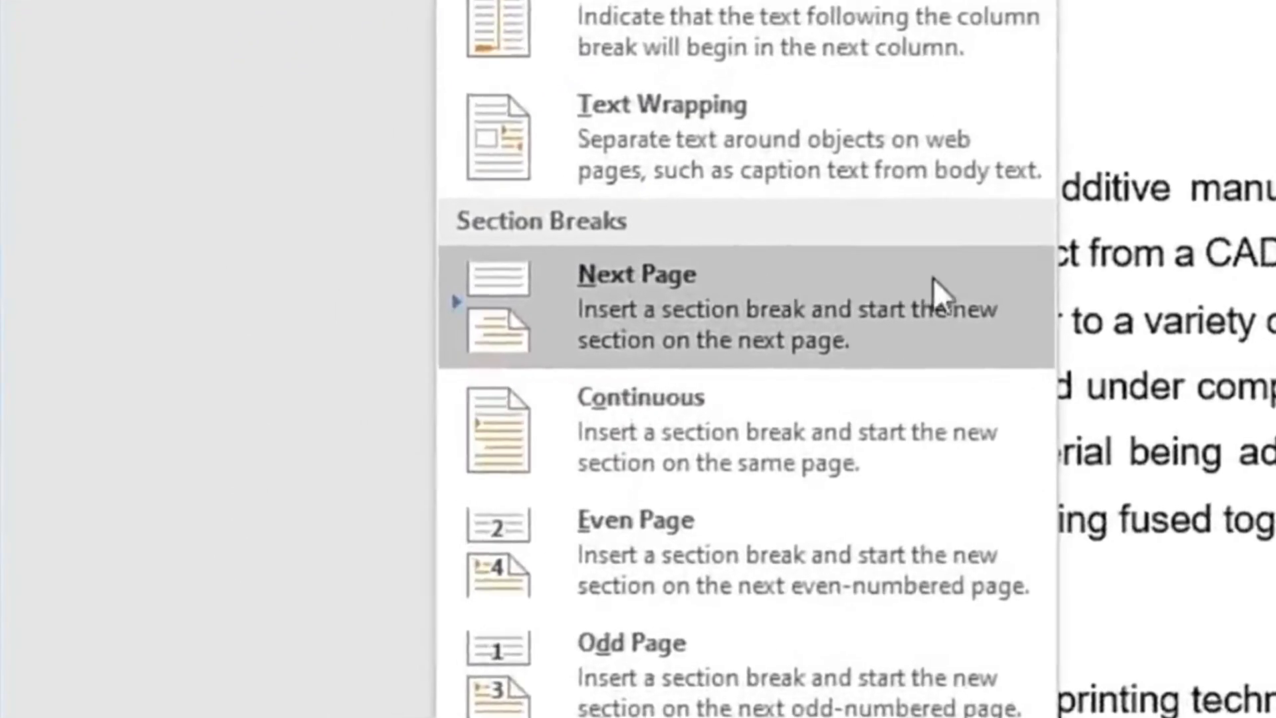
pyautogui.click(982, 285)
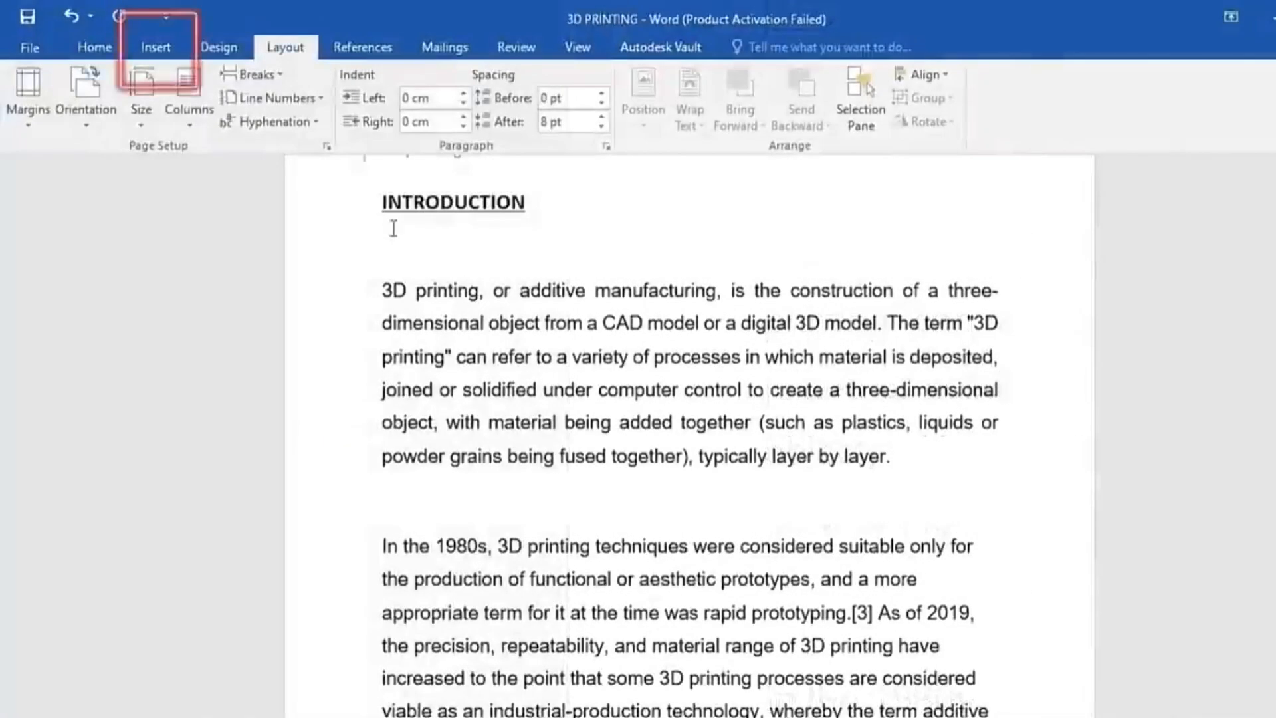
pyautogui.click(174, 50)
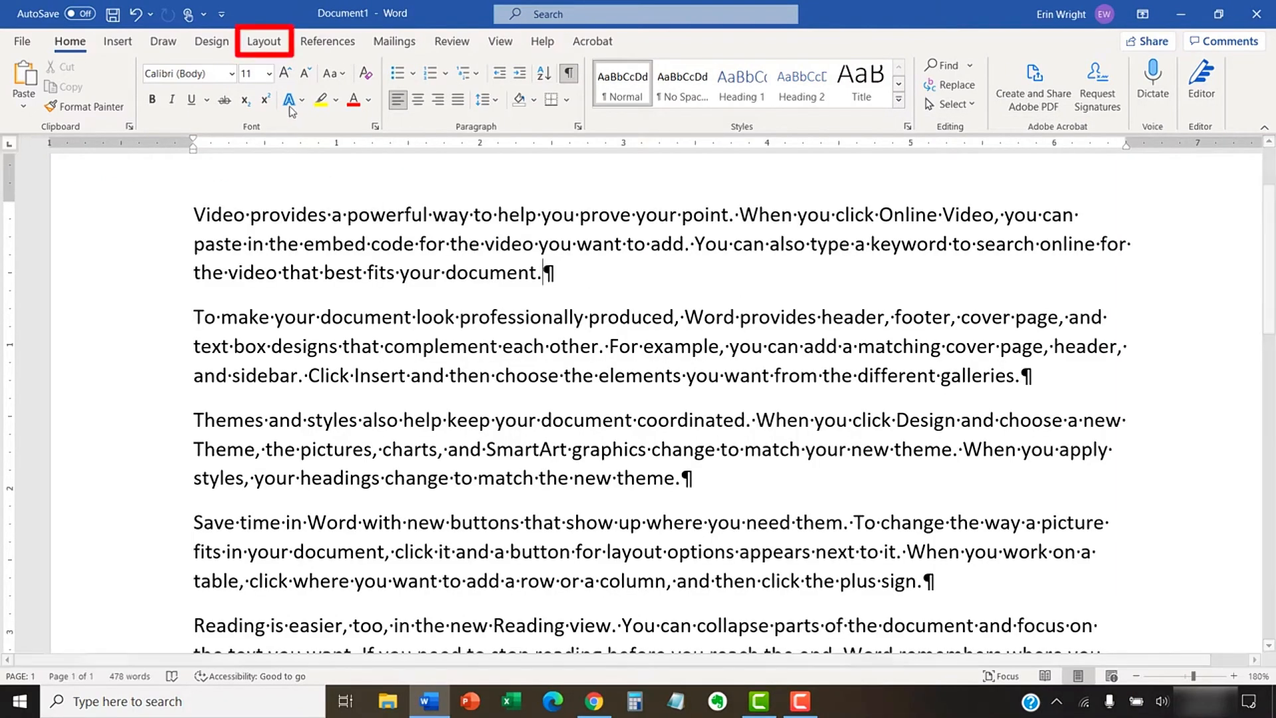
# Insert a Continuous section break at the end of the first paragraph, after "best fits your document.".
pyautogui.click(264, 44)
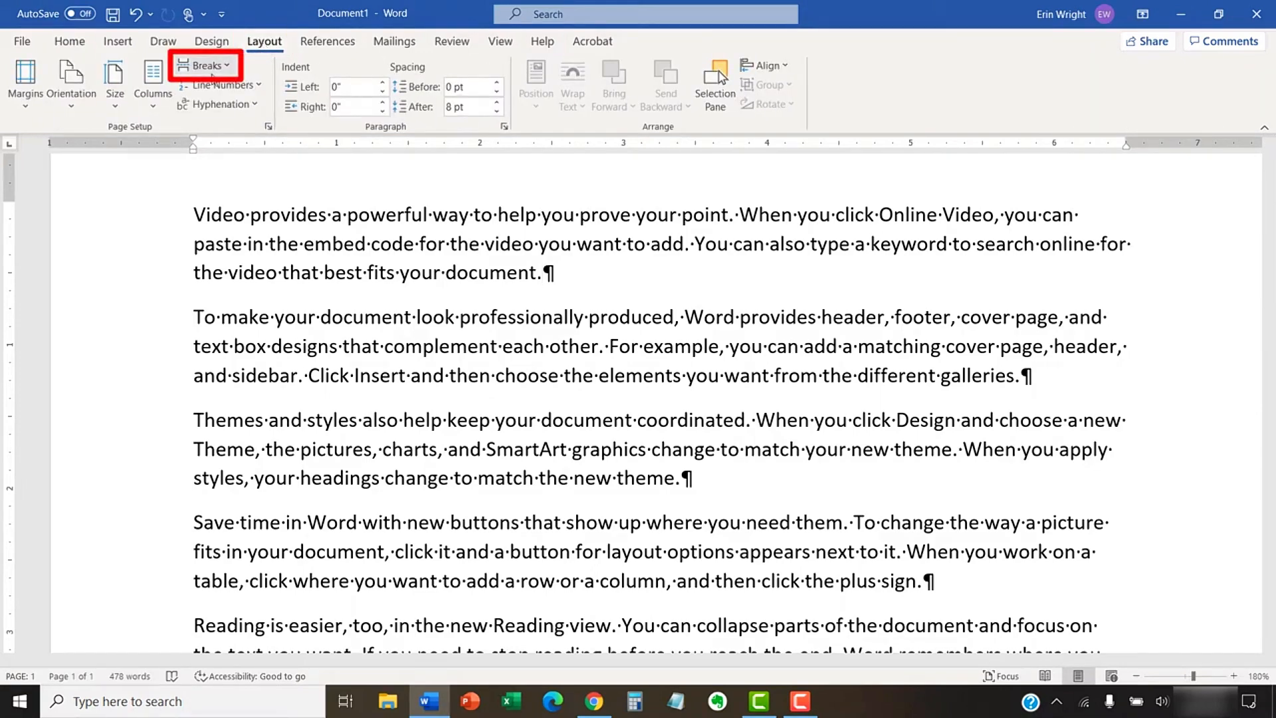
pyautogui.click(210, 69)
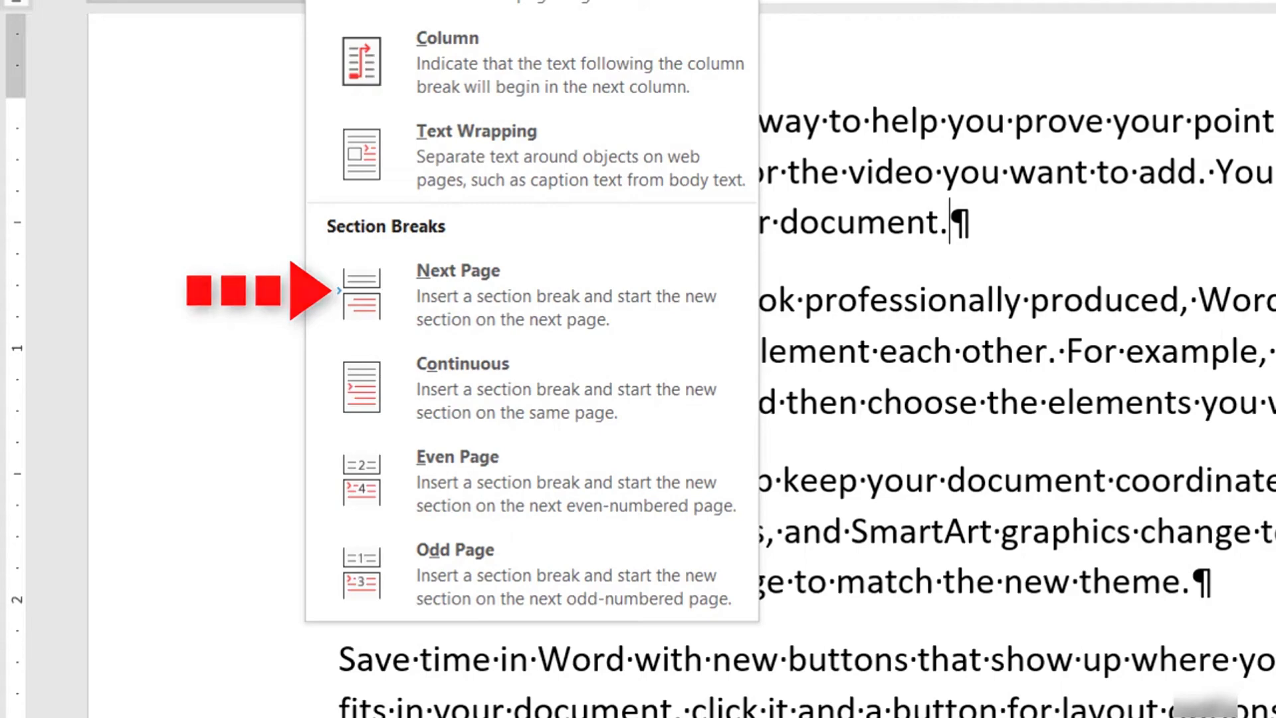
pyautogui.click(463, 386)
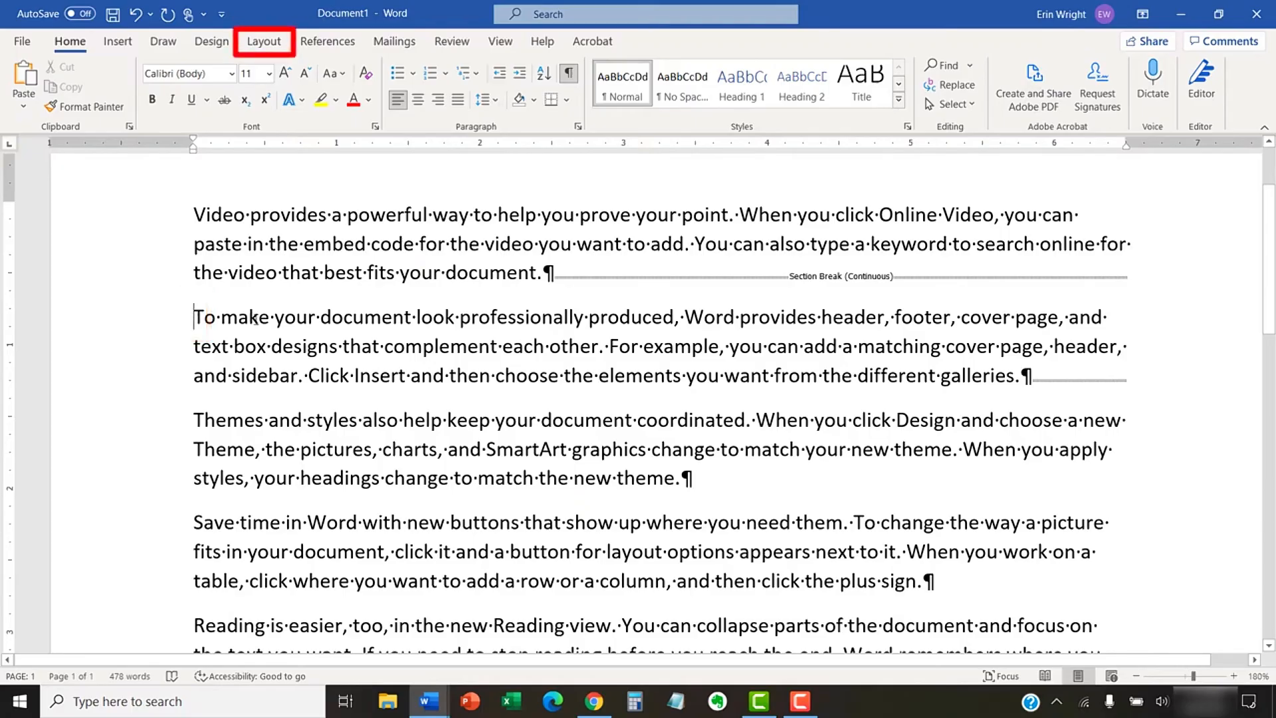
pyautogui.click(267, 44)
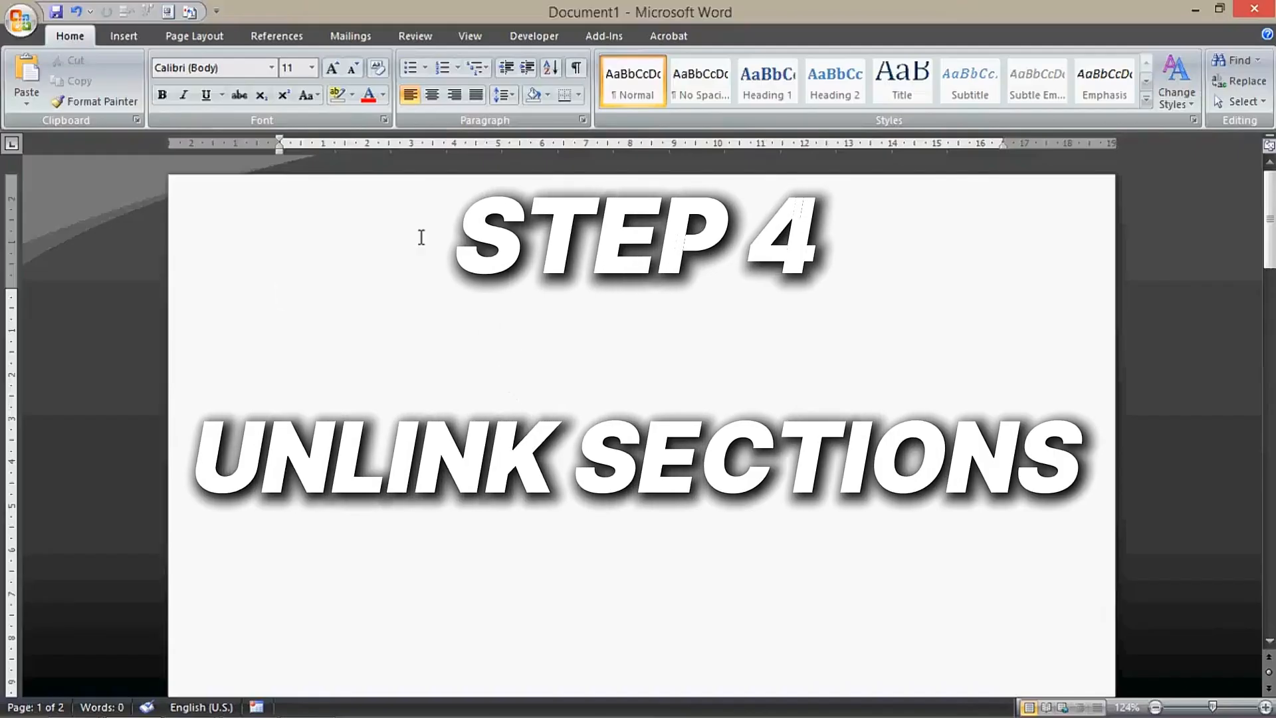
# Enter "Section 1 Header" in the first page's header and return to the document body.
pyautogui.doubleClick(422, 237)
pyautogui.write('Secti')
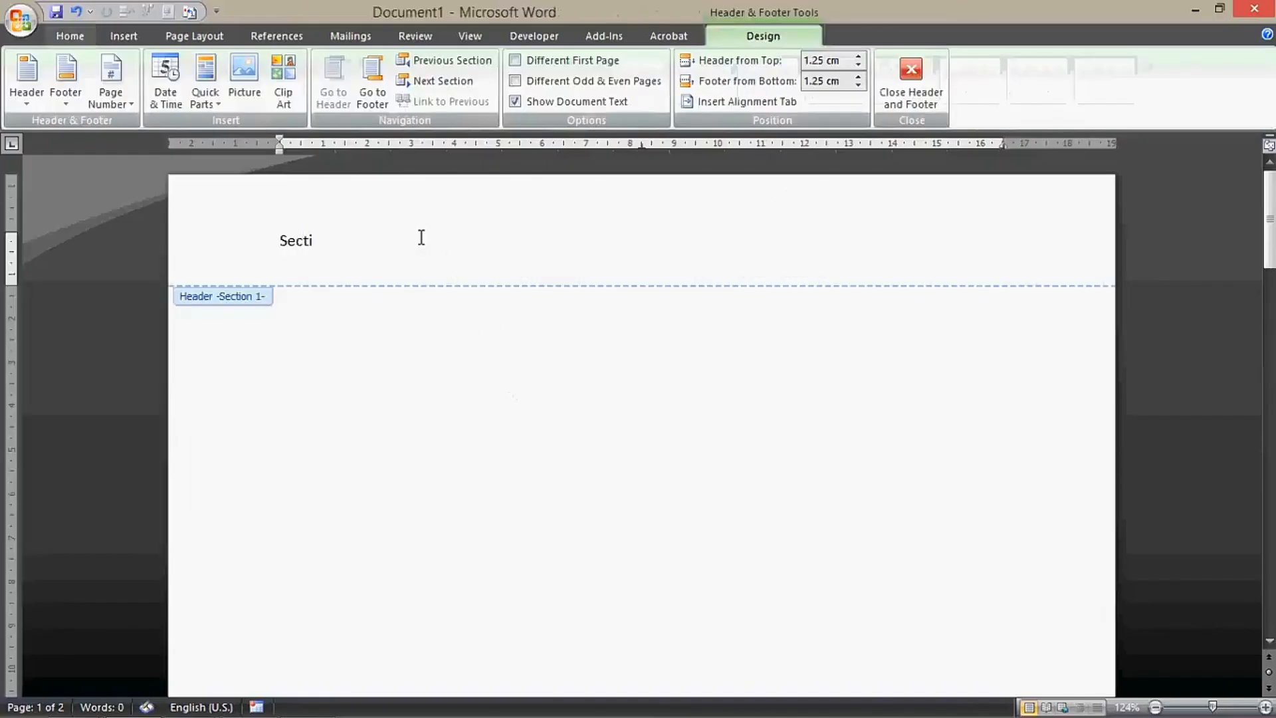
pyautogui.write('on 1 Header')
pyautogui.doubleClick(397, 359)
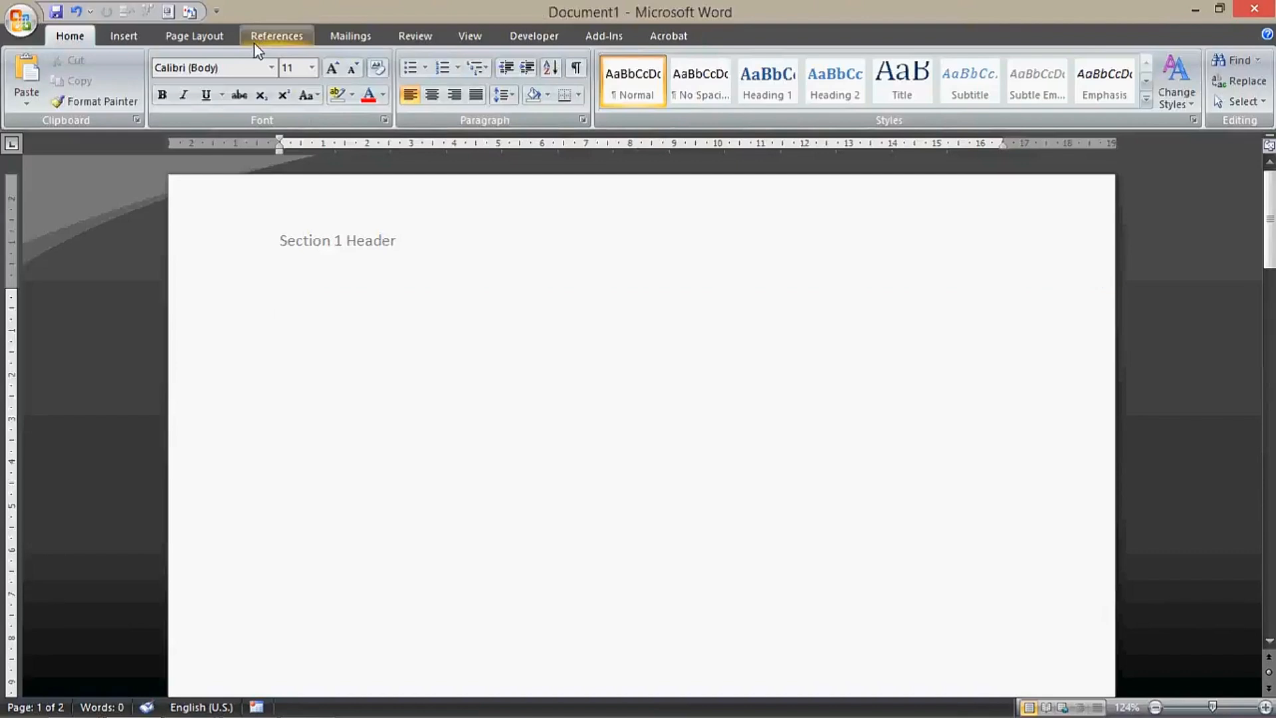
# Insert a Next Page section break on the first page so that a new section starts on the following page.
pyautogui.click(194, 36)
pyautogui.click(335, 63)
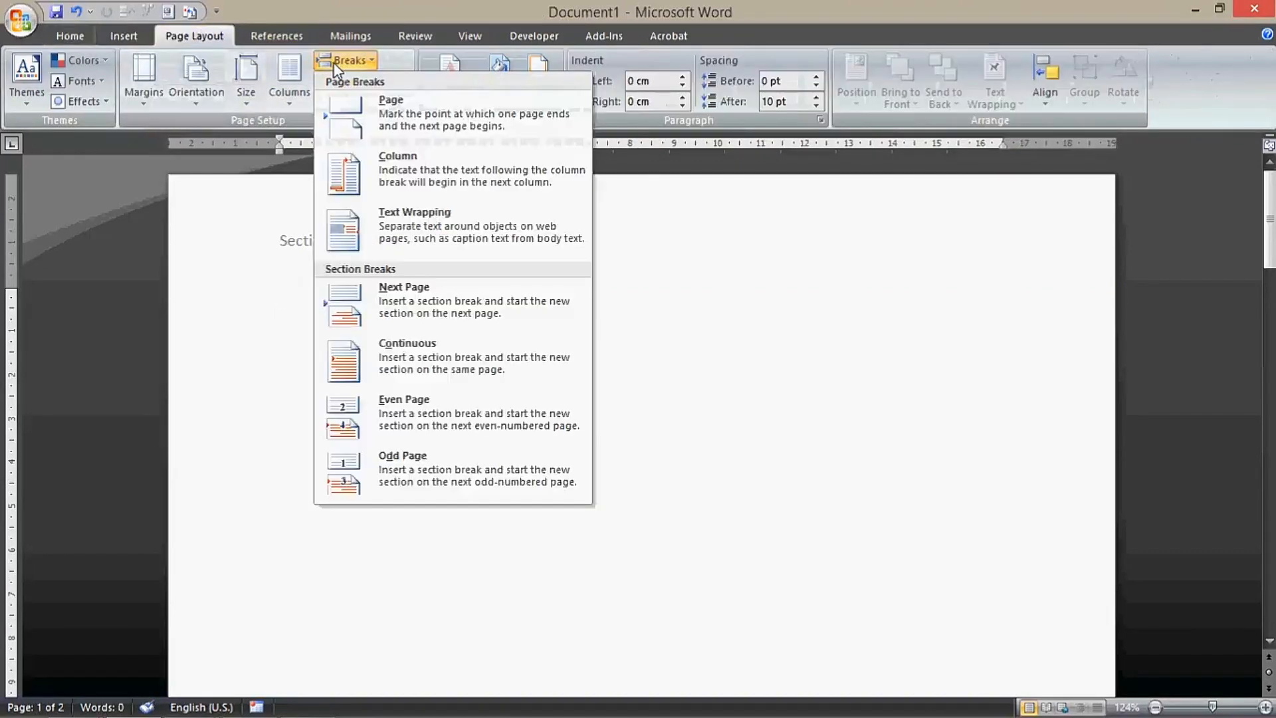
pyautogui.click(398, 311)
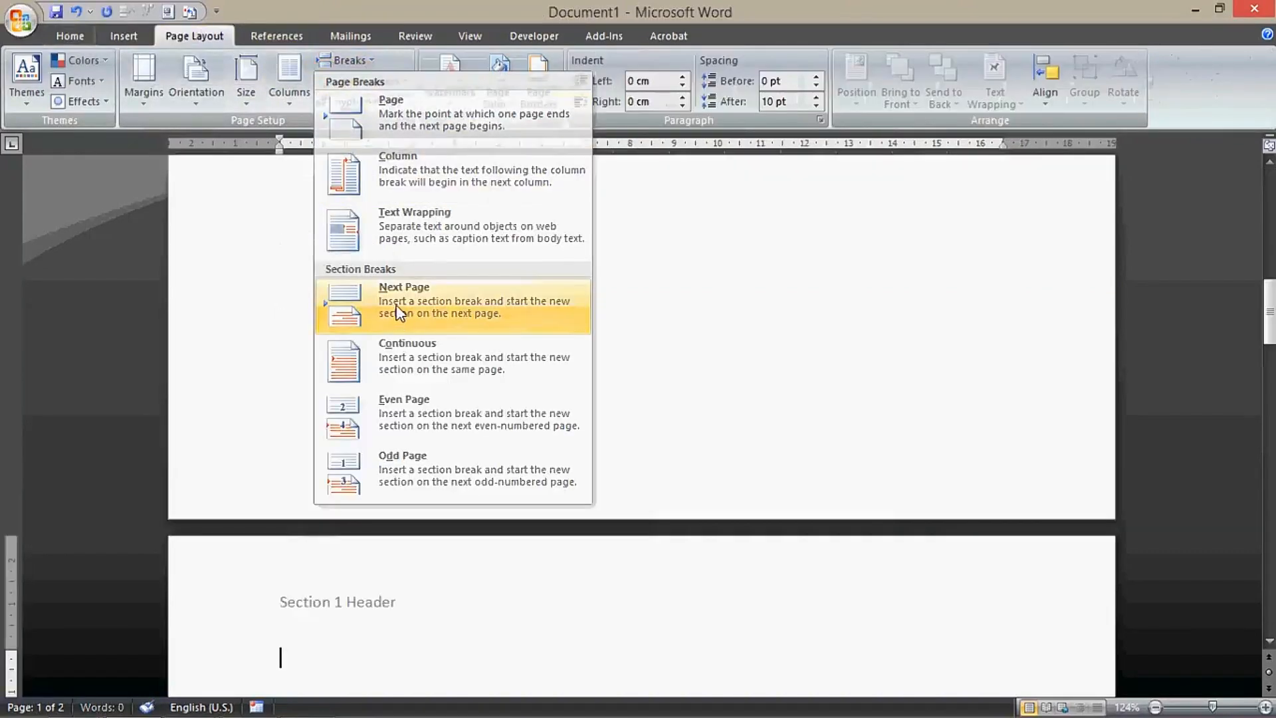
pyautogui.click(398, 311)
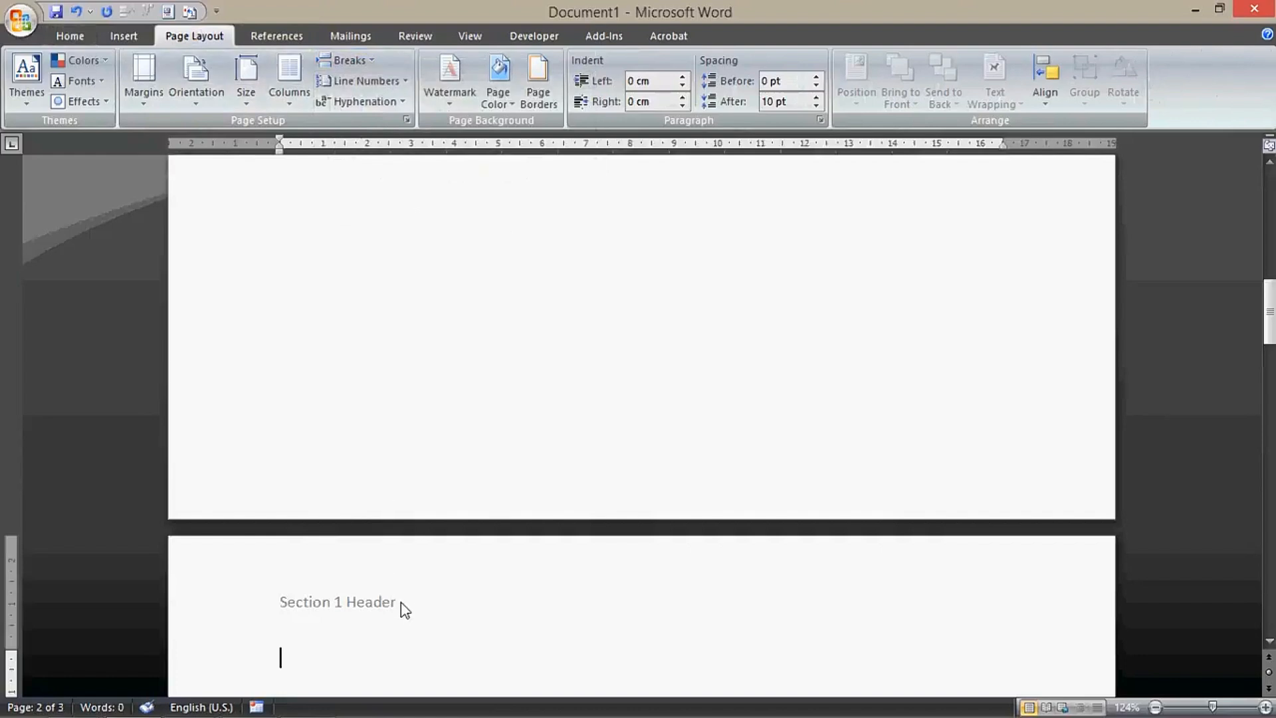
# Unlink the second section's header from the previous section and change its text to "Section 2 Header".
pyautogui.doubleClick(397, 625)
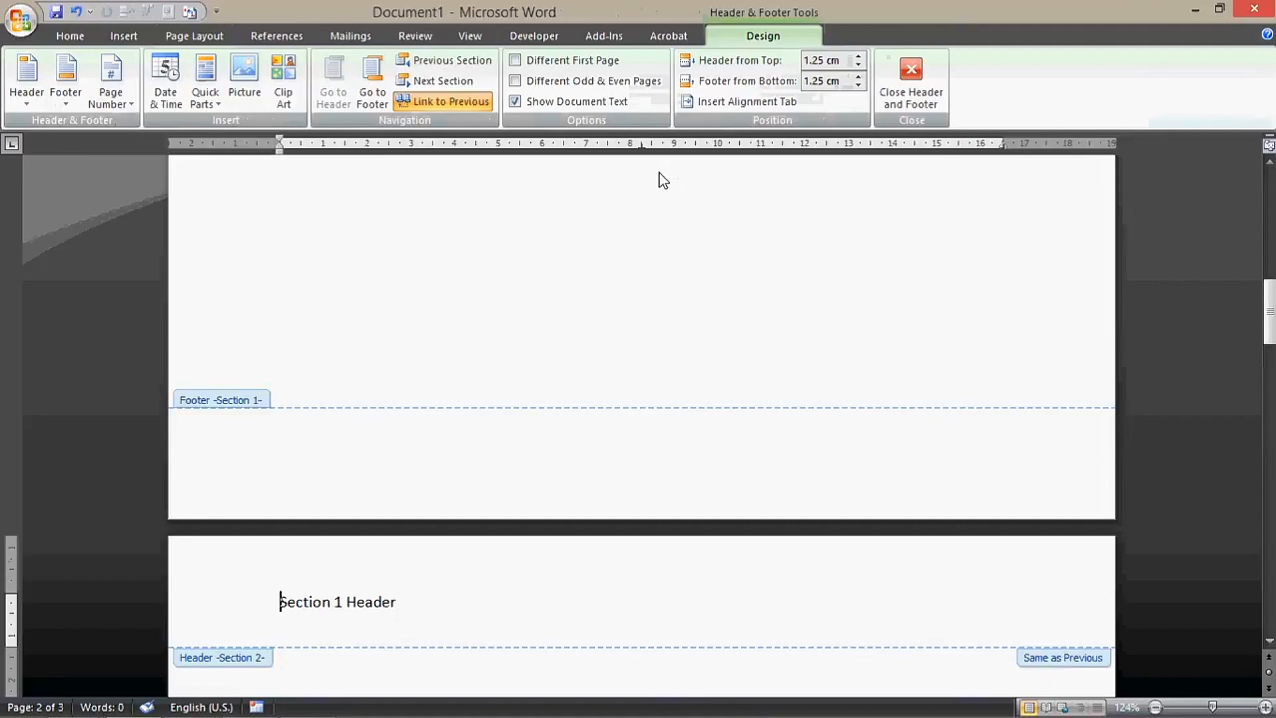
pyautogui.click(474, 99)
pyautogui.click(337, 241)
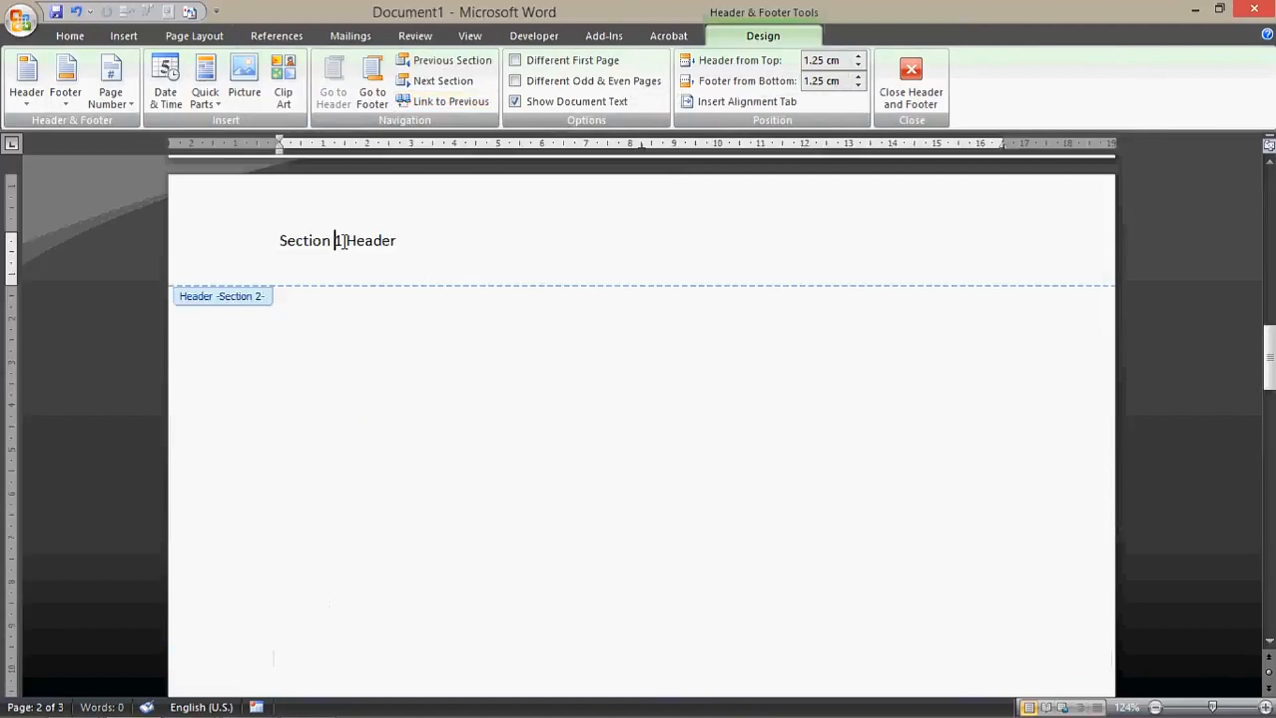
pyautogui.hotkey('shift', 'Left')
pyautogui.write('2')
pyautogui.doubleClick(359, 342)
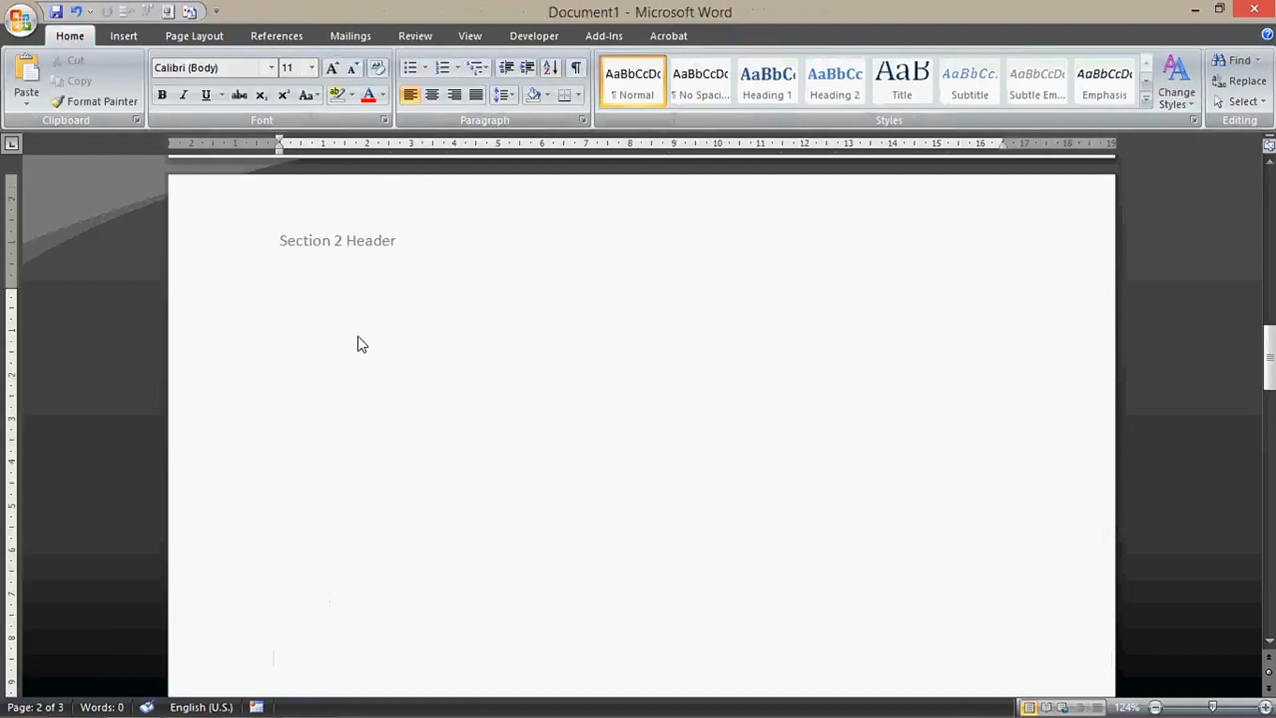
pyautogui.scroll(13, 358, 345)
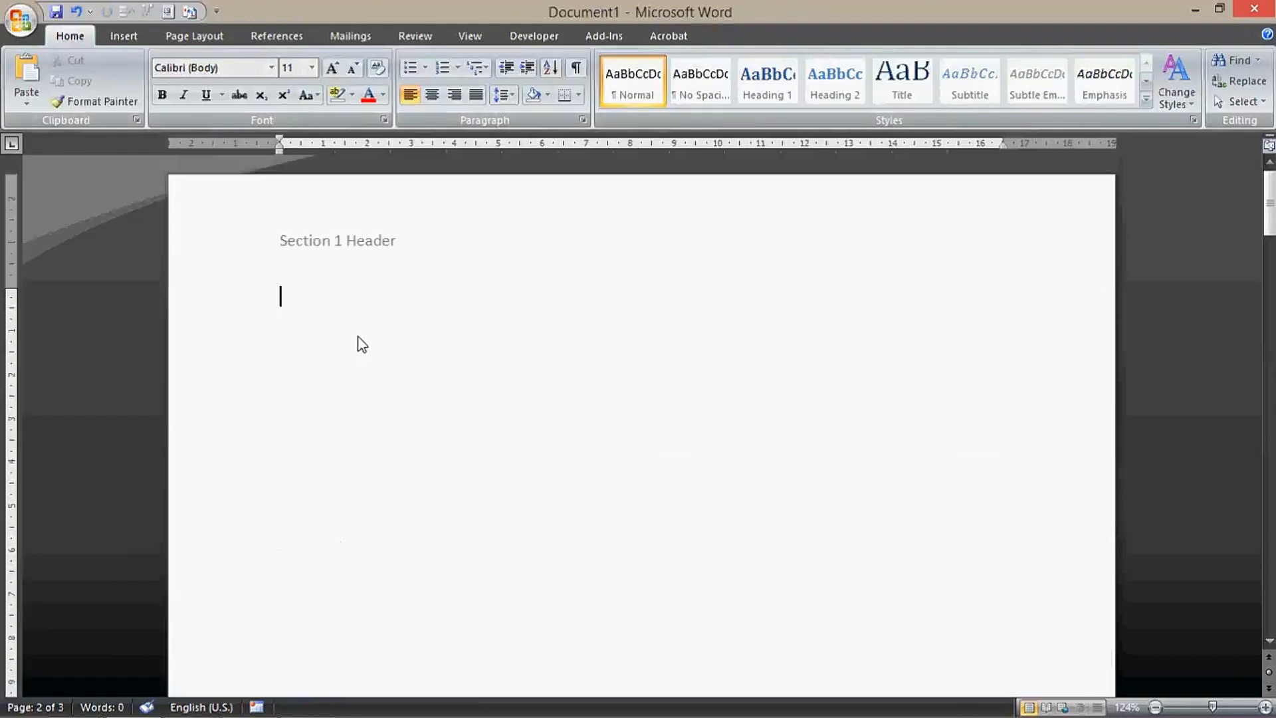
pyautogui.click(358, 338)
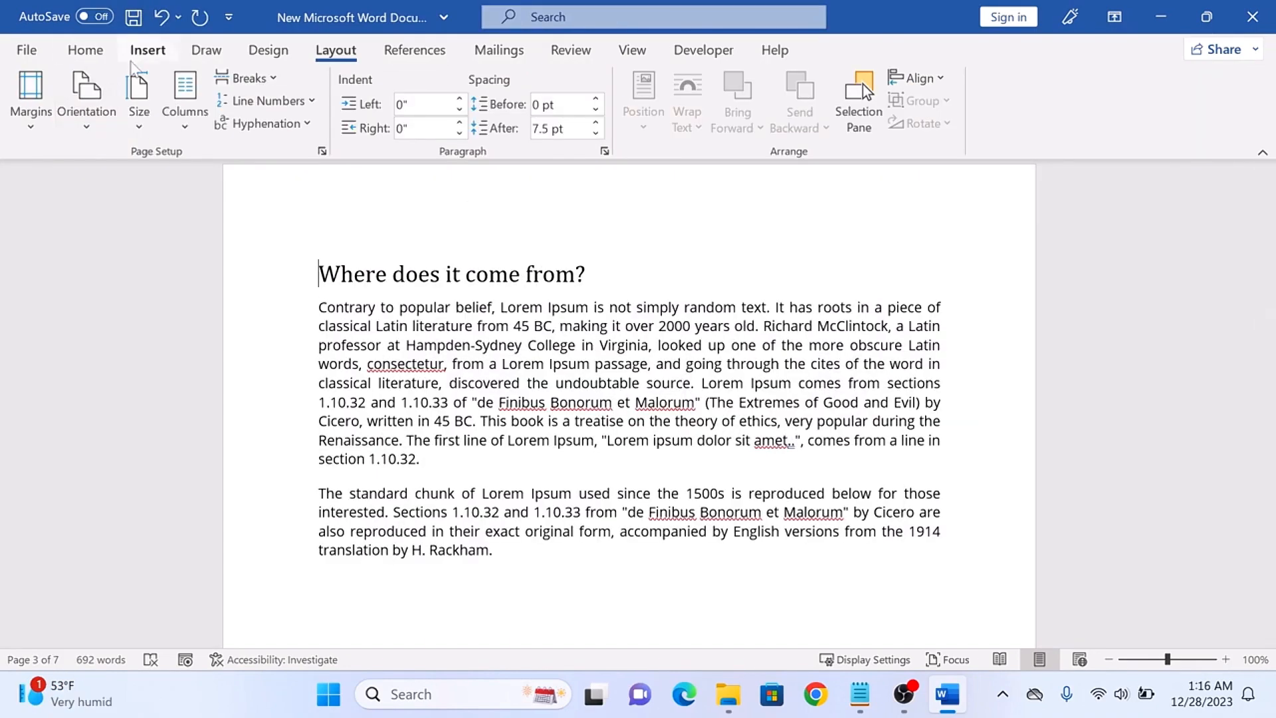
# Insert a page number at the top of the page in the Plain Number 3 style.
pyautogui.click(147, 51)
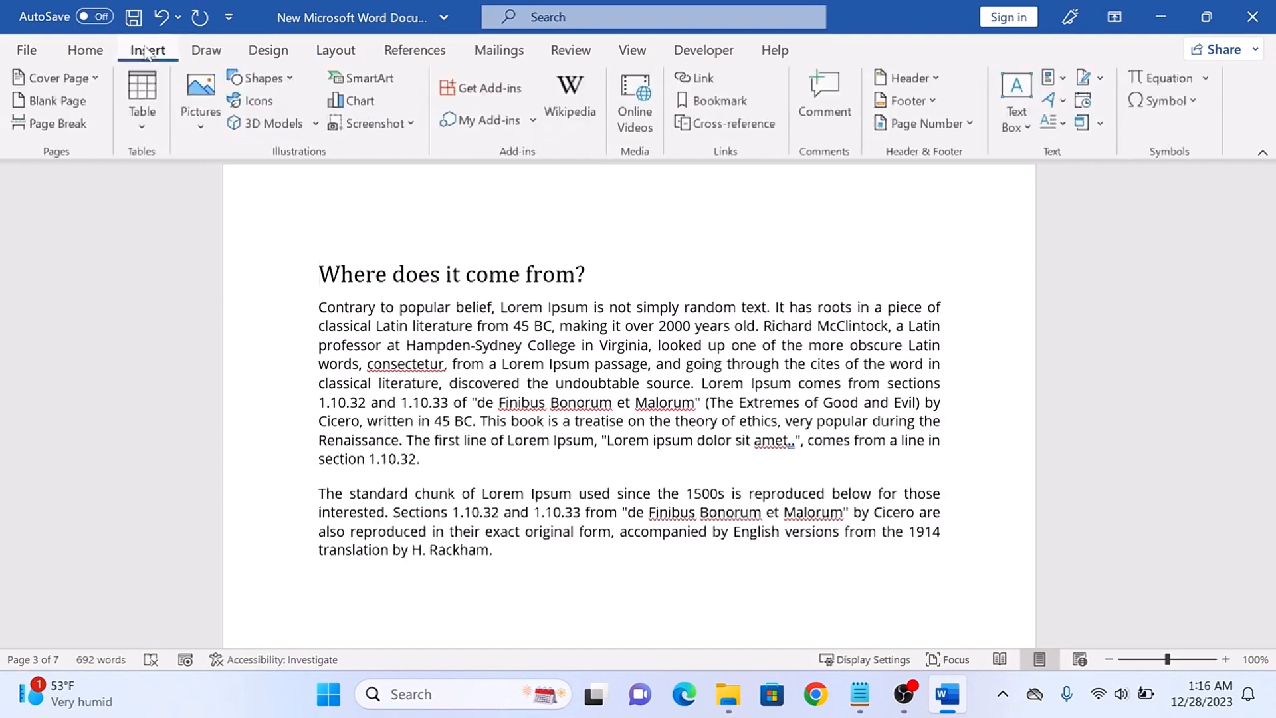
pyautogui.click(969, 125)
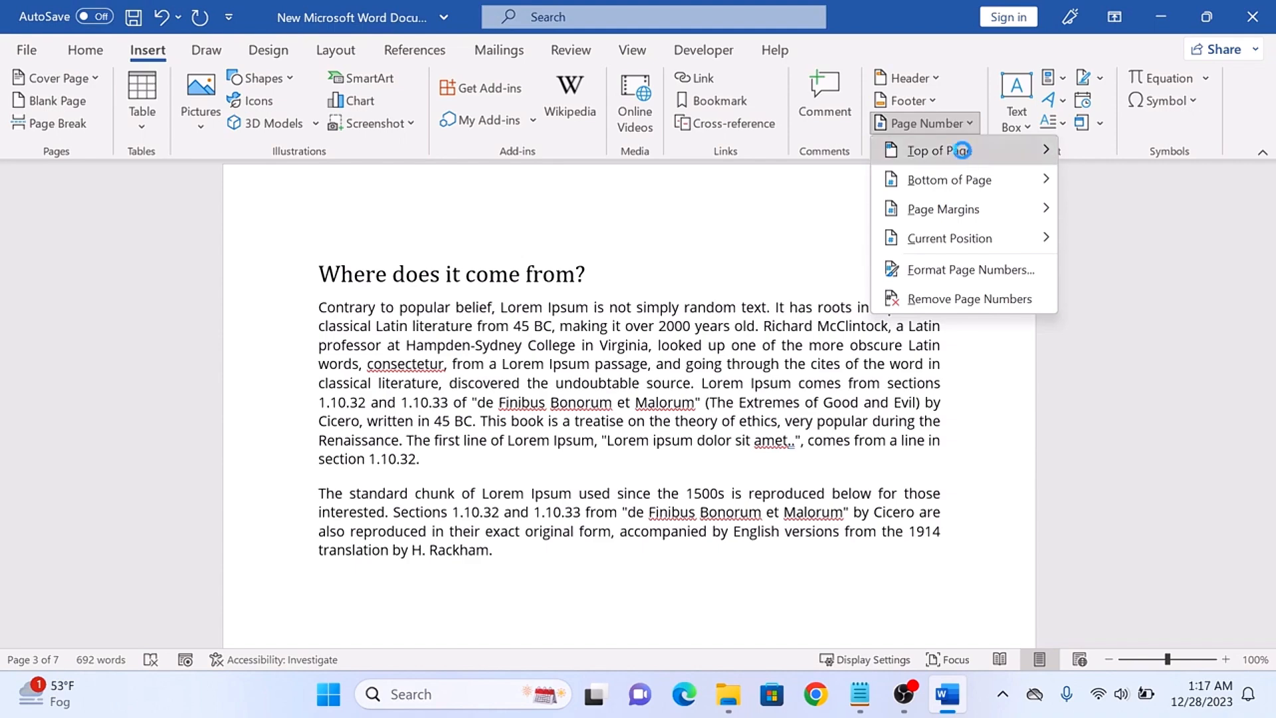
pyautogui.moveTo(962, 150)
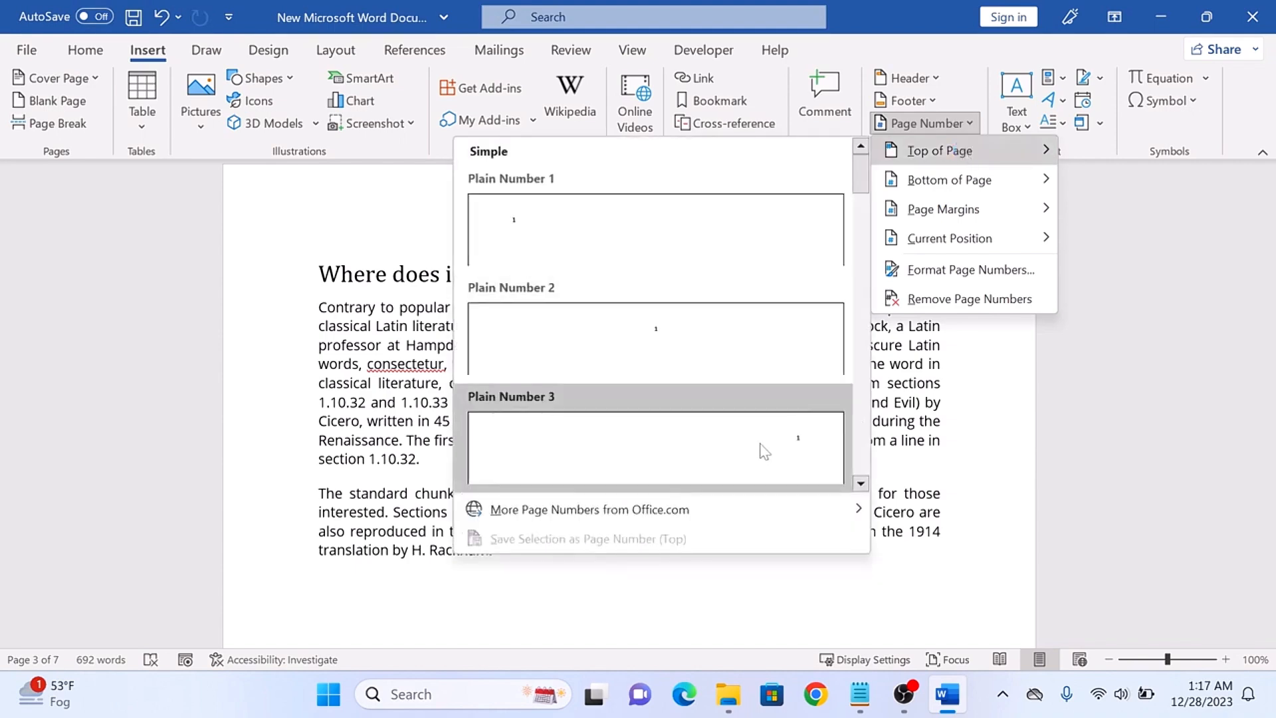
pyautogui.click(764, 452)
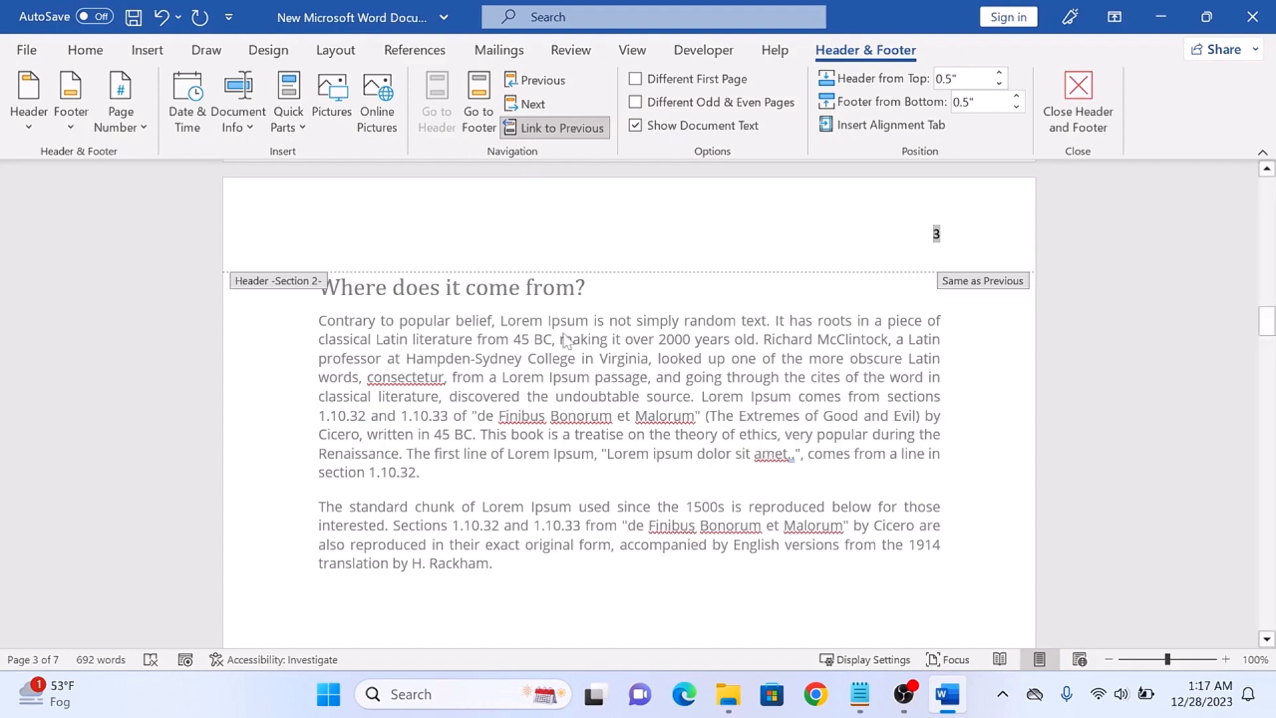
# Set the page numbering of section 2 to start at 1 instead of continuing from the previous section.
pyautogui.click(135, 118)
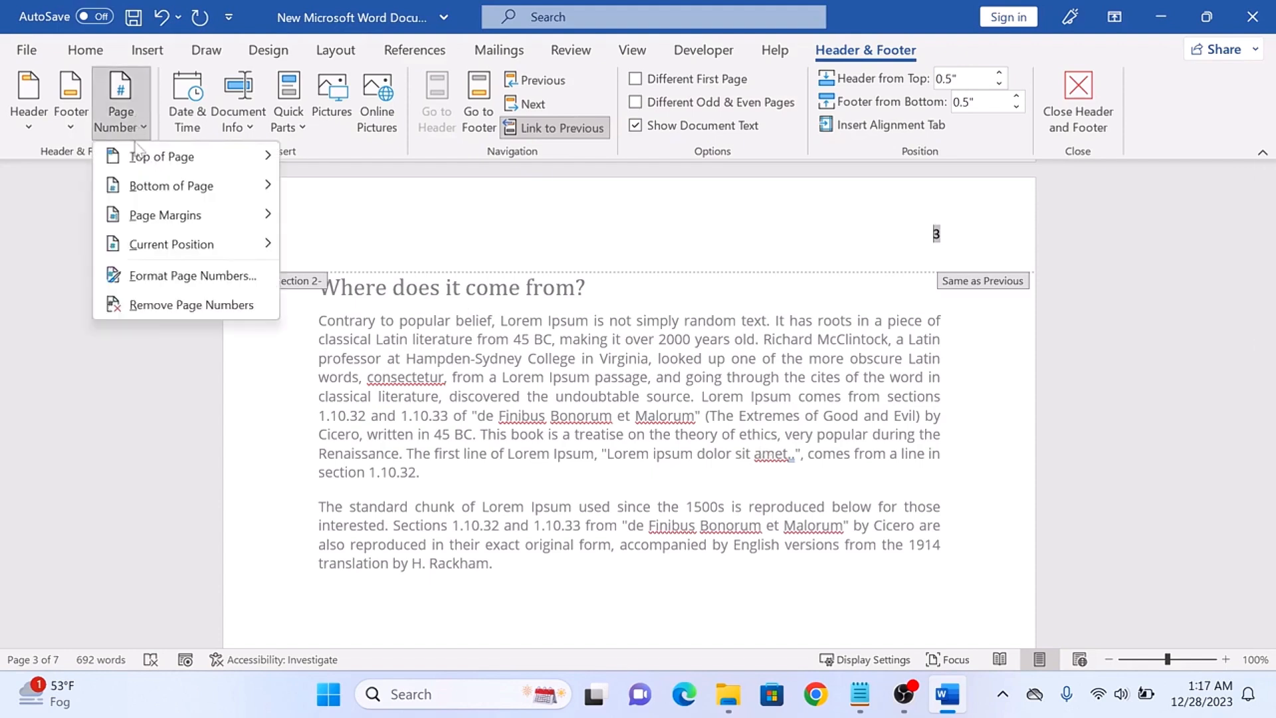
pyautogui.click(198, 276)
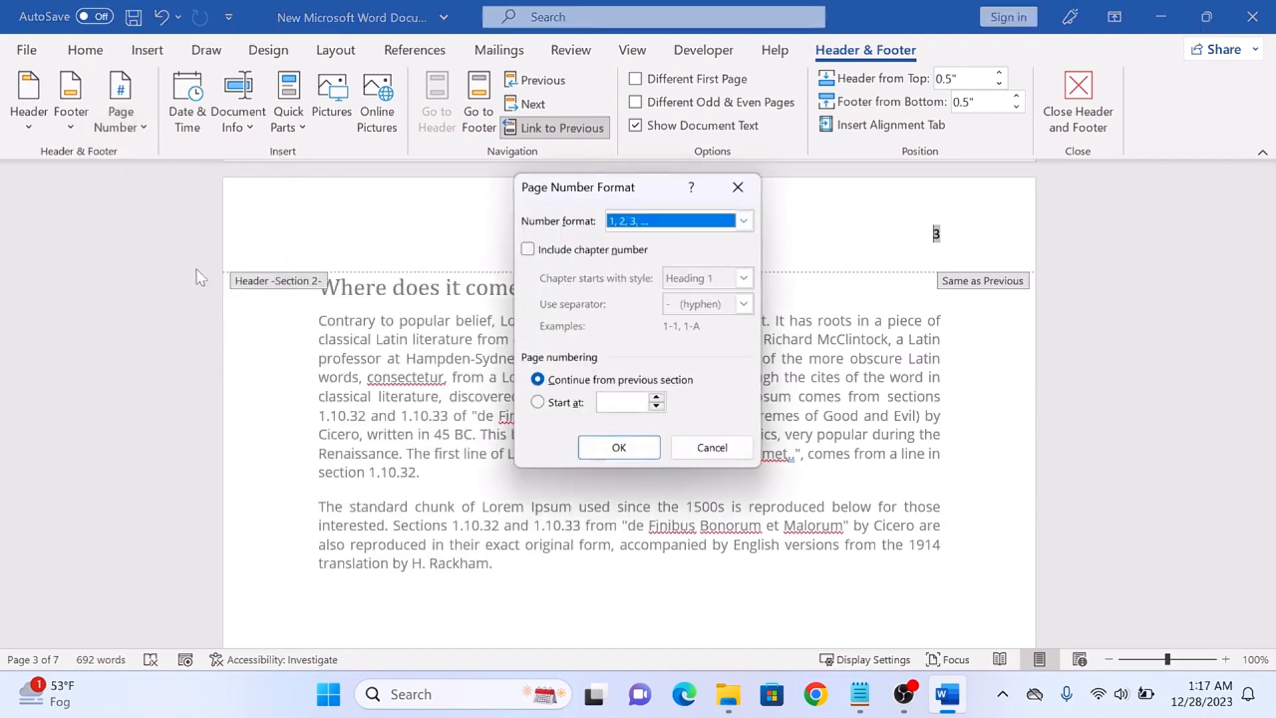
pyautogui.click(539, 402)
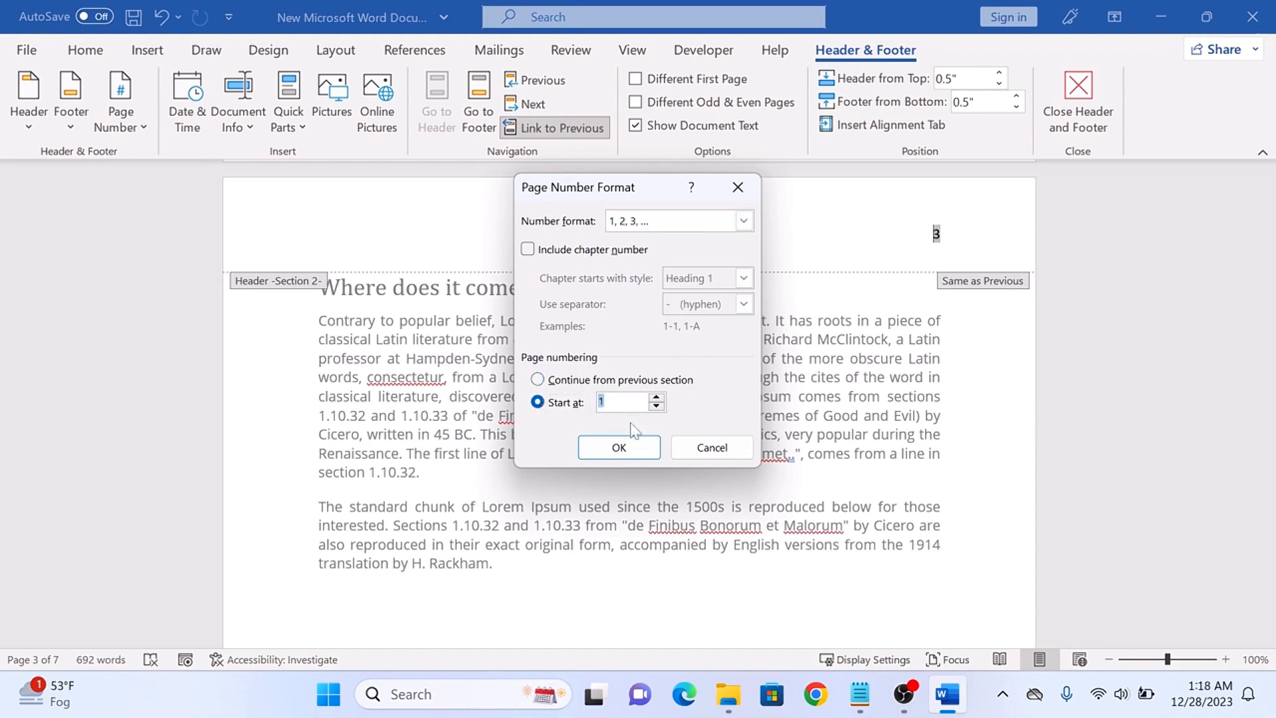
pyautogui.click(620, 448)
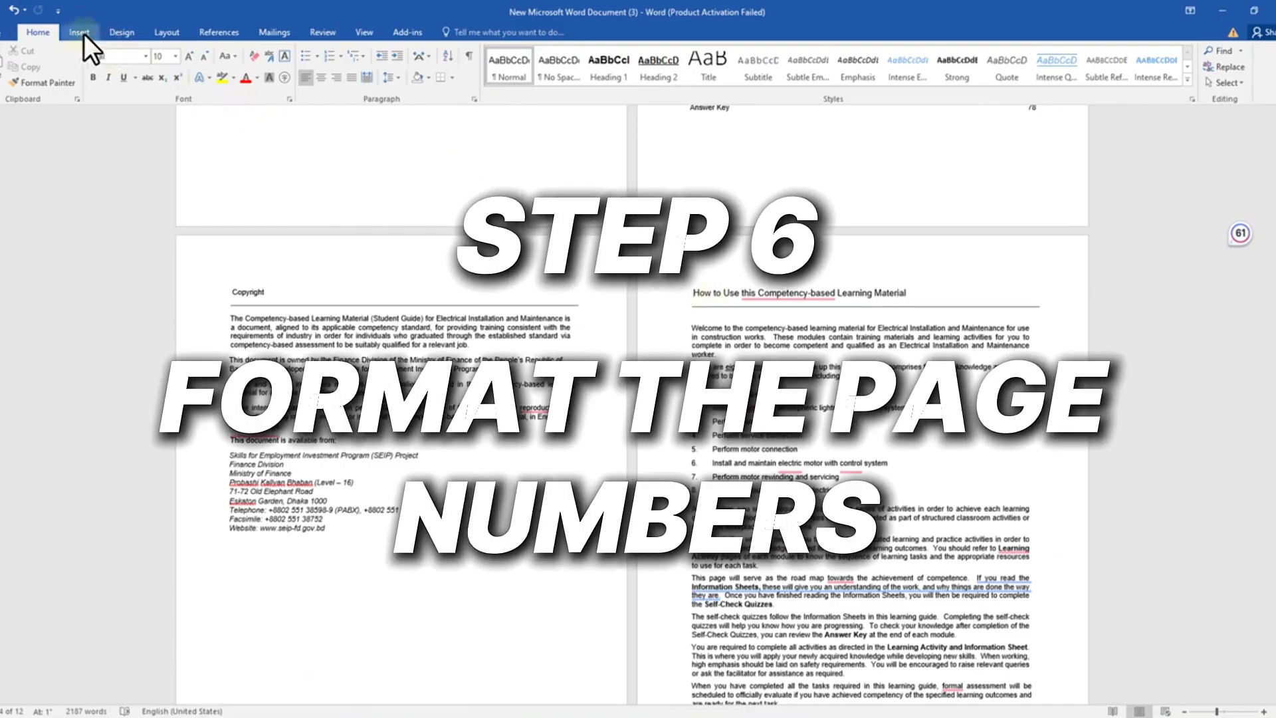
# Insert a Next Page section break before the "How to Use this Competency-based Learning Material" heading.
pyautogui.click(171, 33)
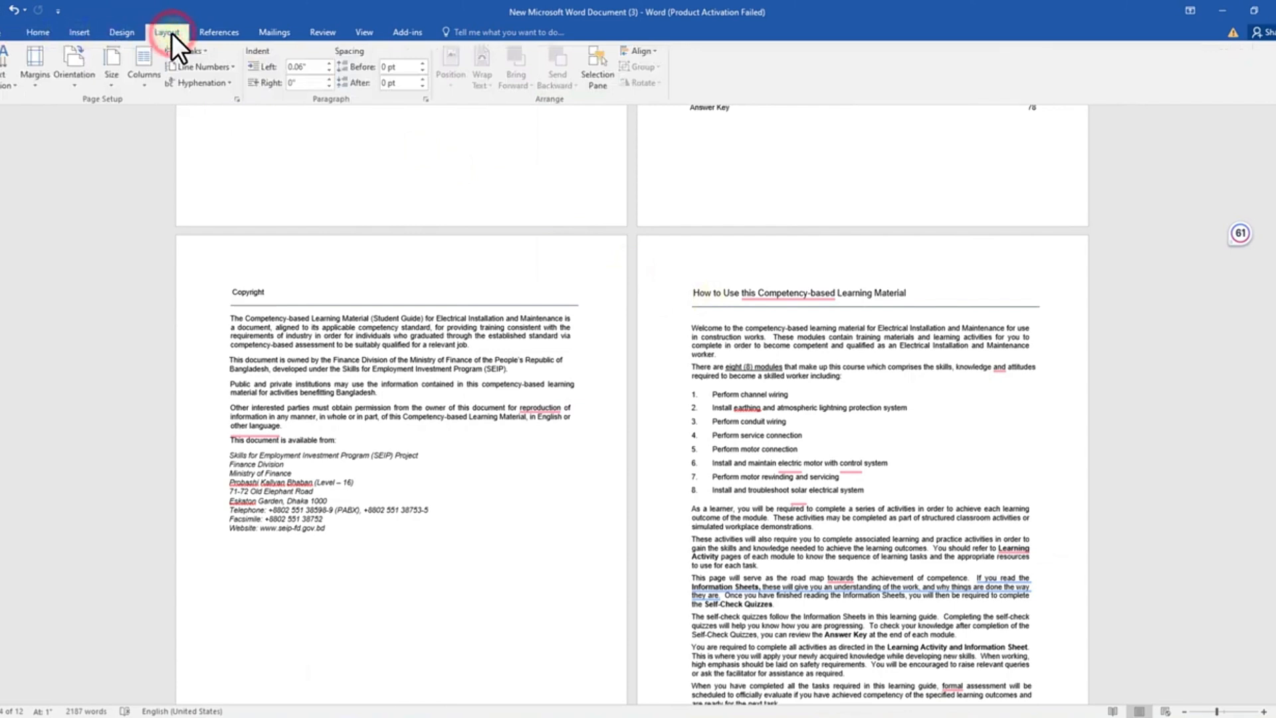
pyautogui.click(209, 51)
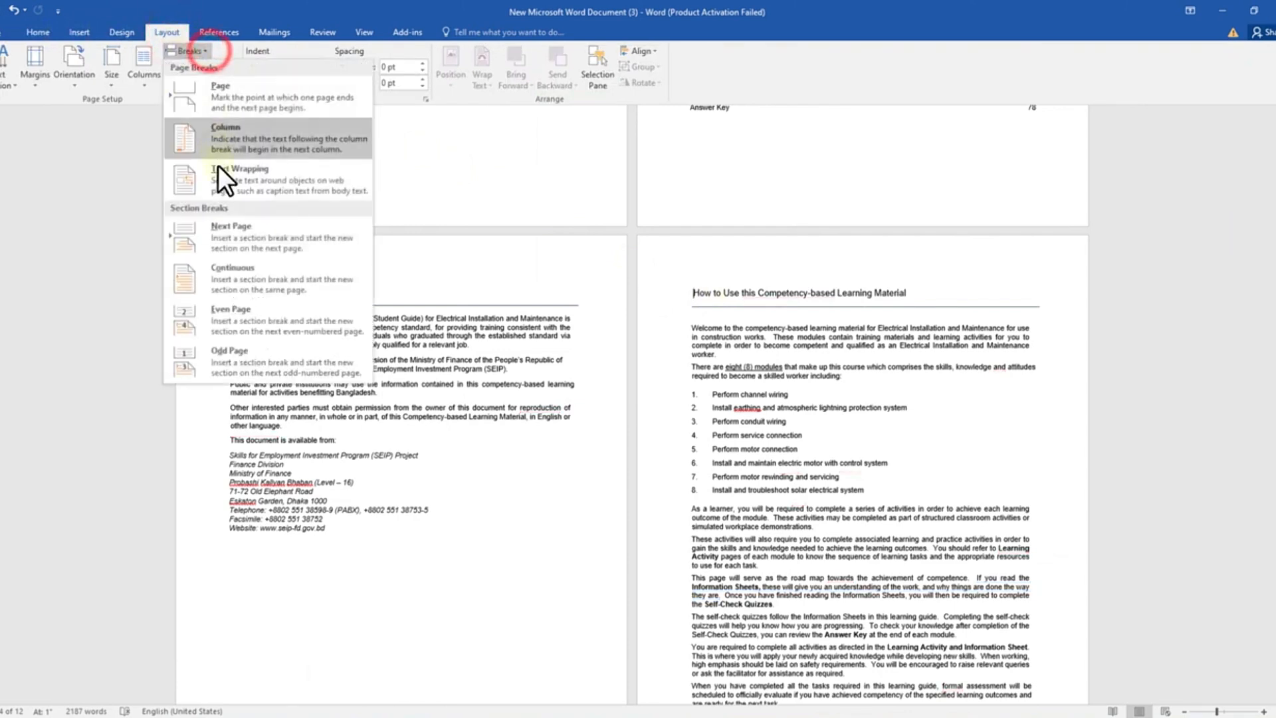
pyautogui.click(294, 240)
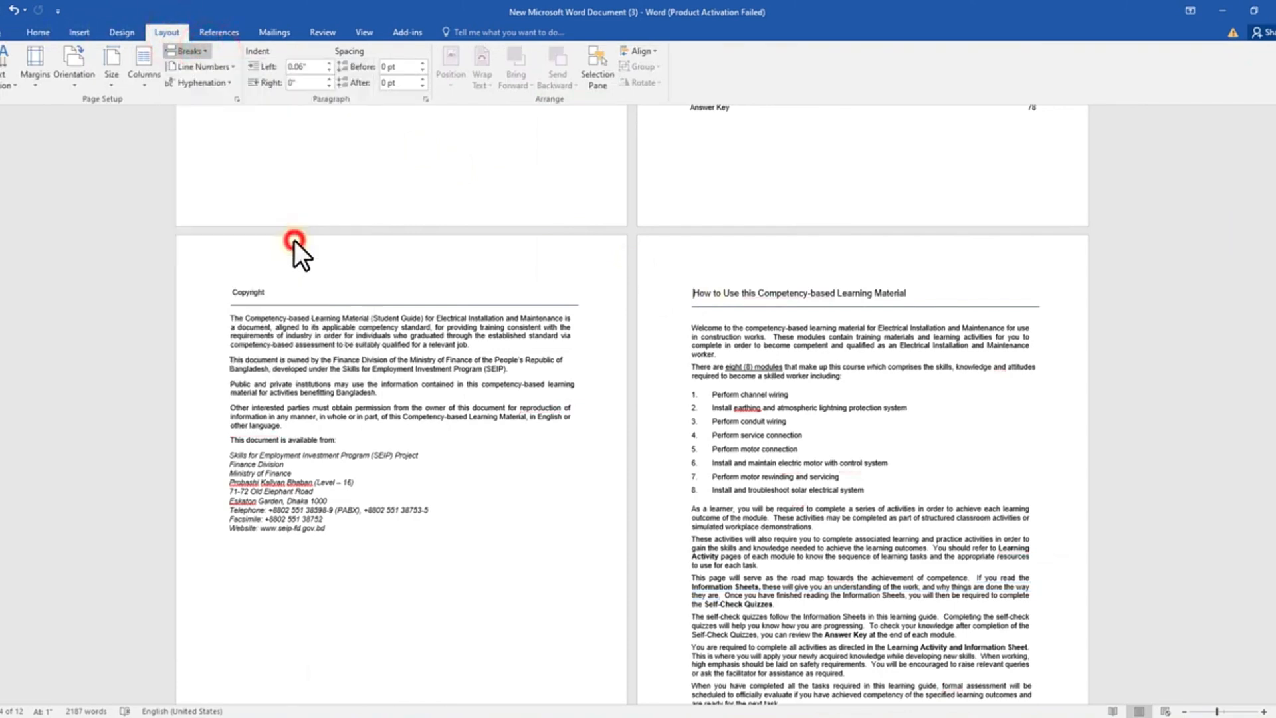
# Insert a page number at the bottom of the page in the Plain Number 2 style.
pyautogui.click(79, 31)
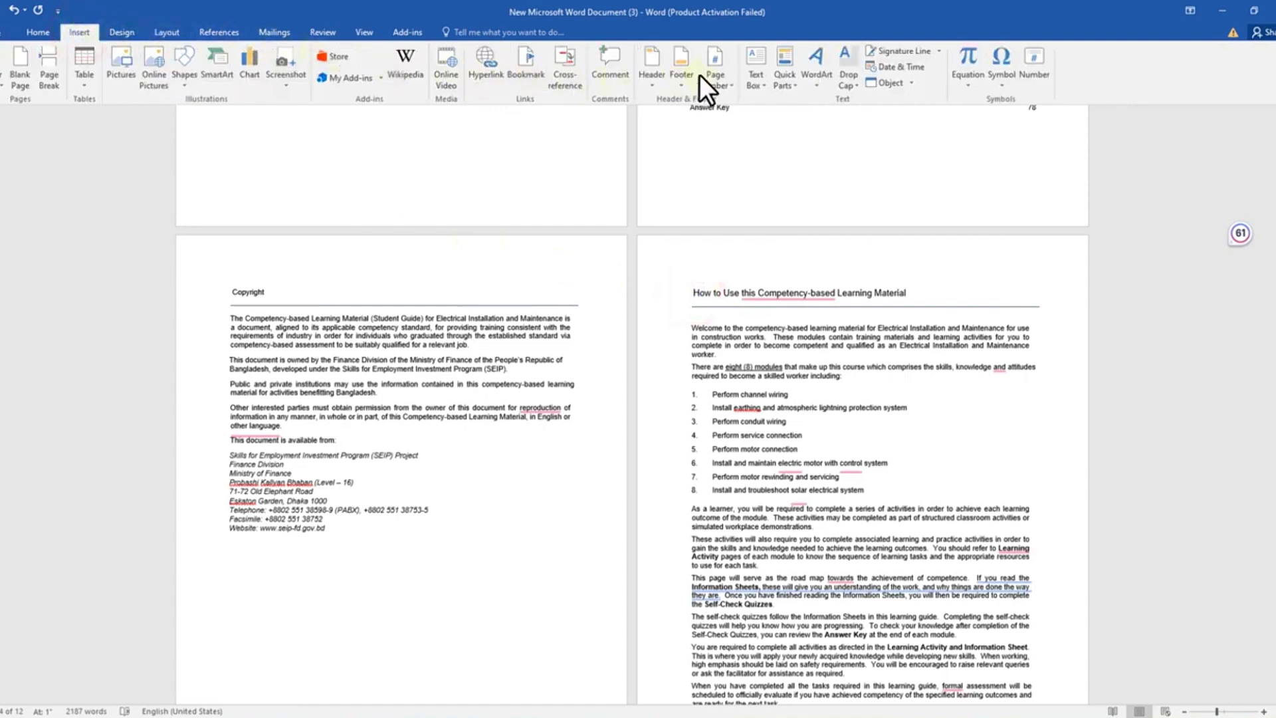
pyautogui.click(732, 77)
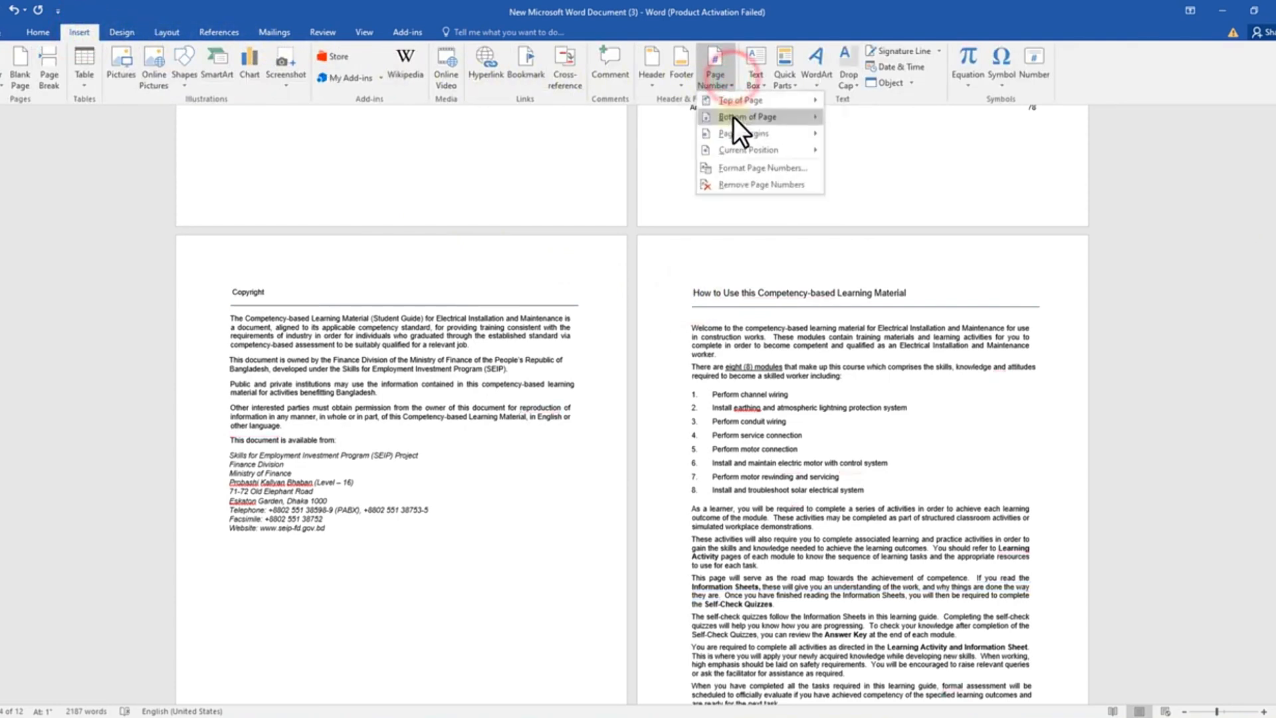
pyautogui.moveTo(732, 117)
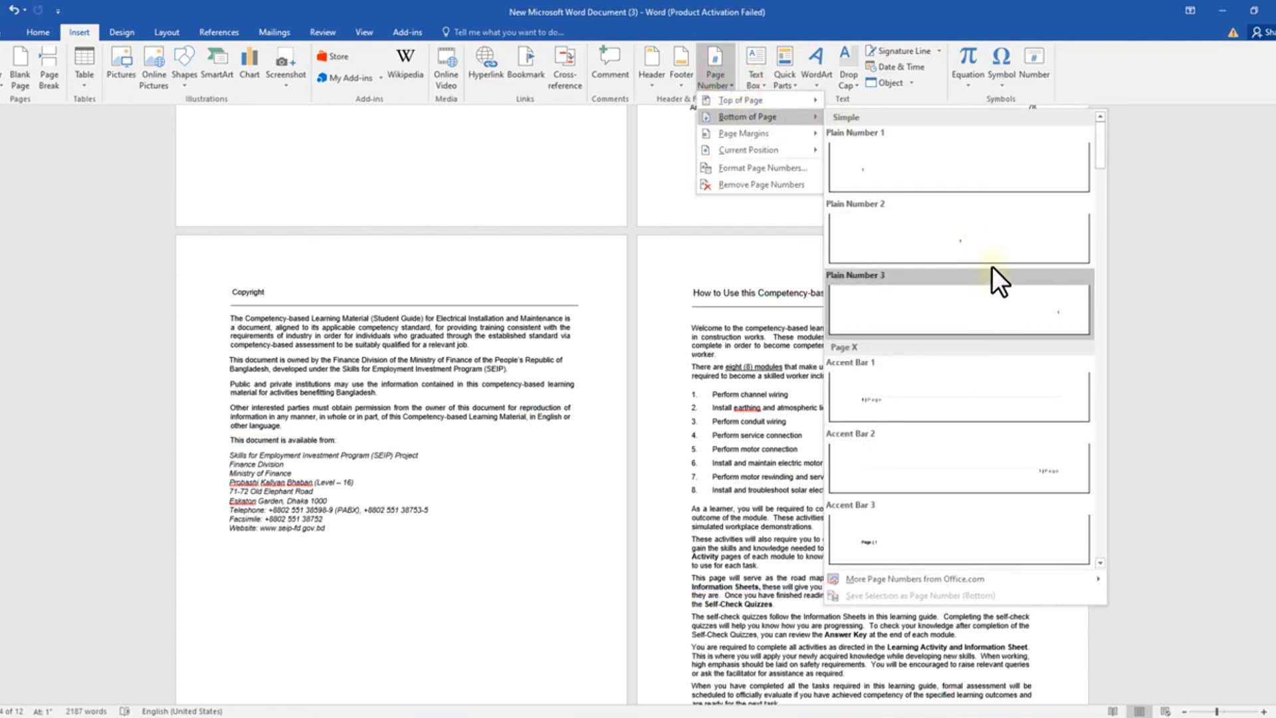
pyautogui.click(955, 238)
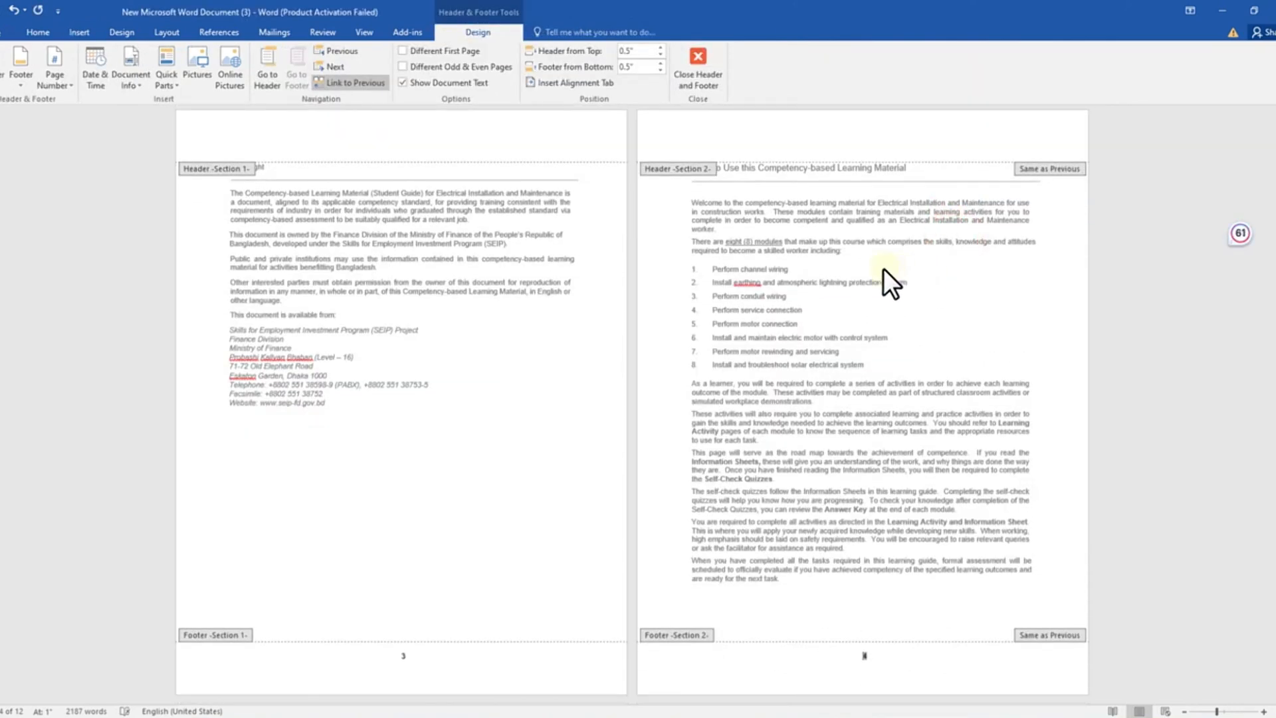
# Unlink the section 2 footer from the previous section at the page number below the "How to Use this Competency-based Learning Material" page.
pyautogui.scroll(3, 883, 269)
pyautogui.scroll(5, 835, 247)
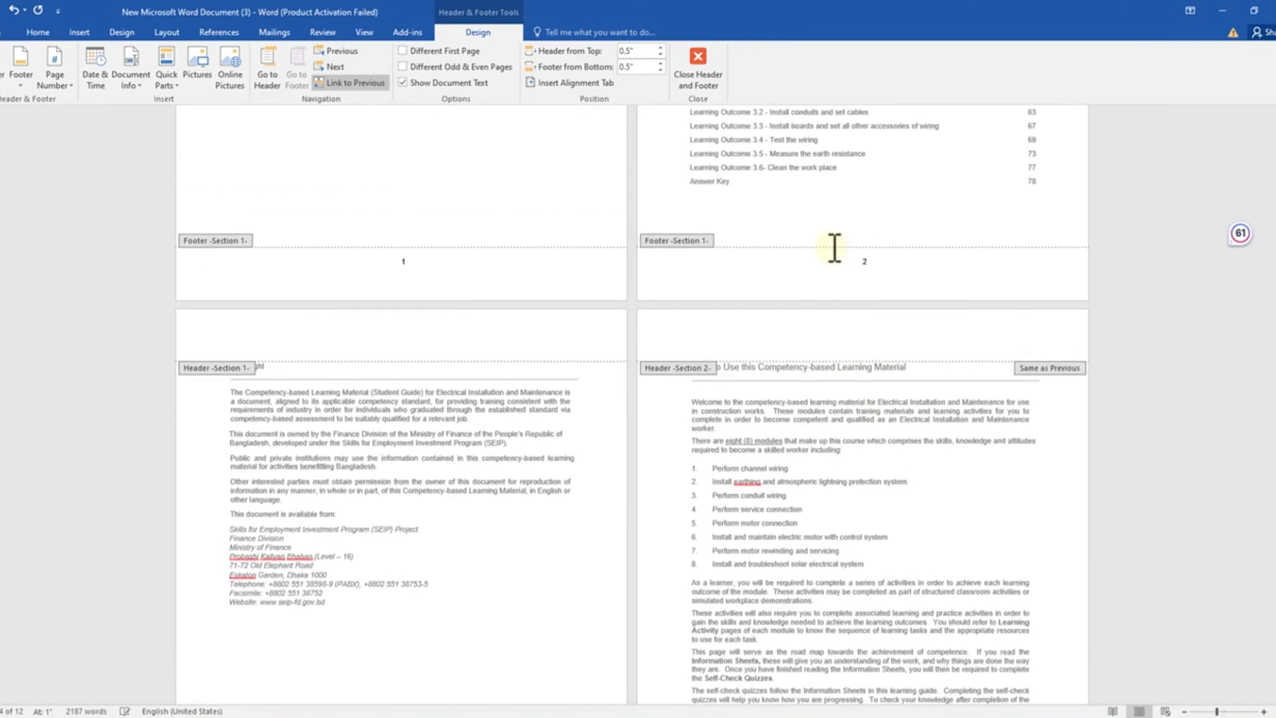
pyautogui.scroll(2, 912, 356)
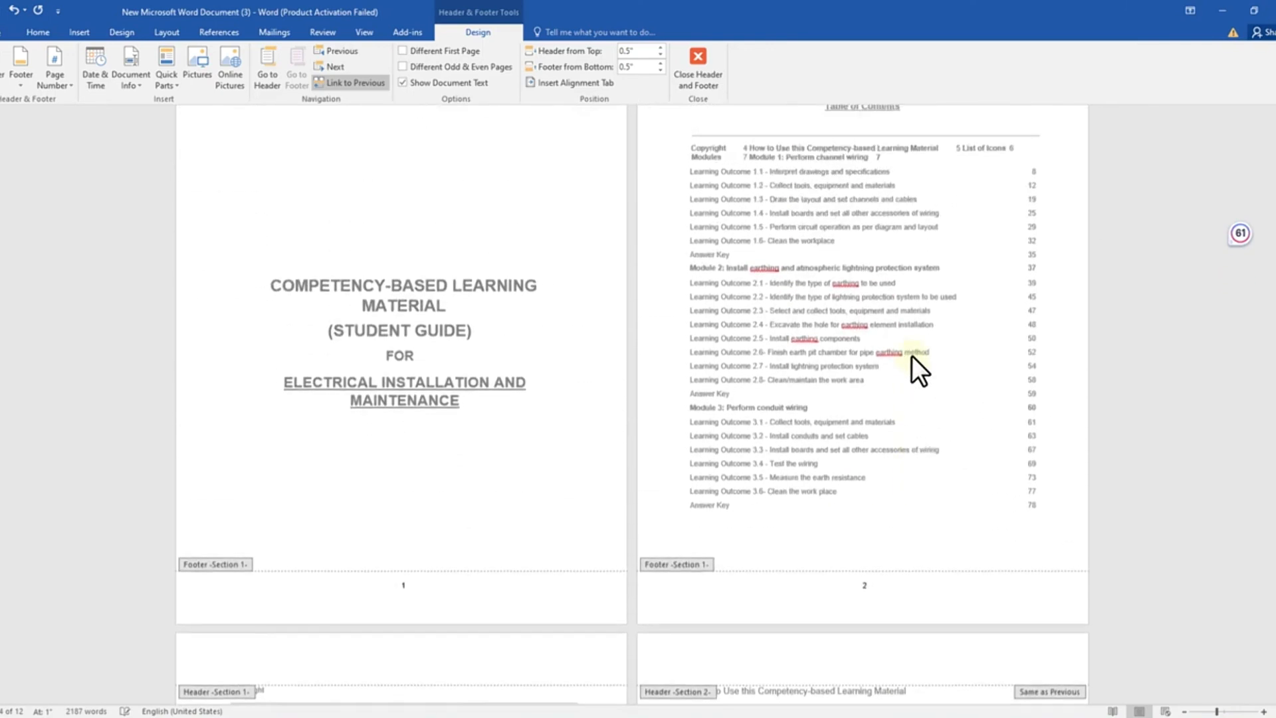
pyautogui.scroll(-11, 871, 408)
pyautogui.click(871, 459)
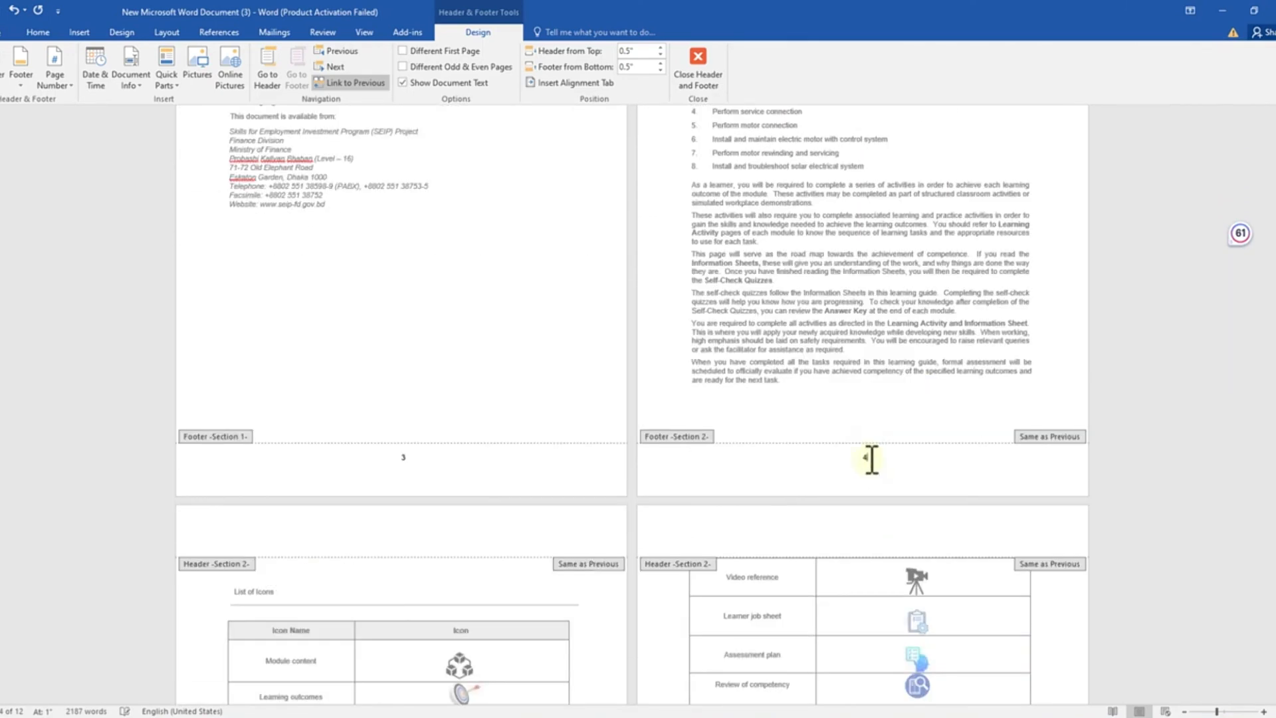
pyautogui.scroll(1, 885, 479)
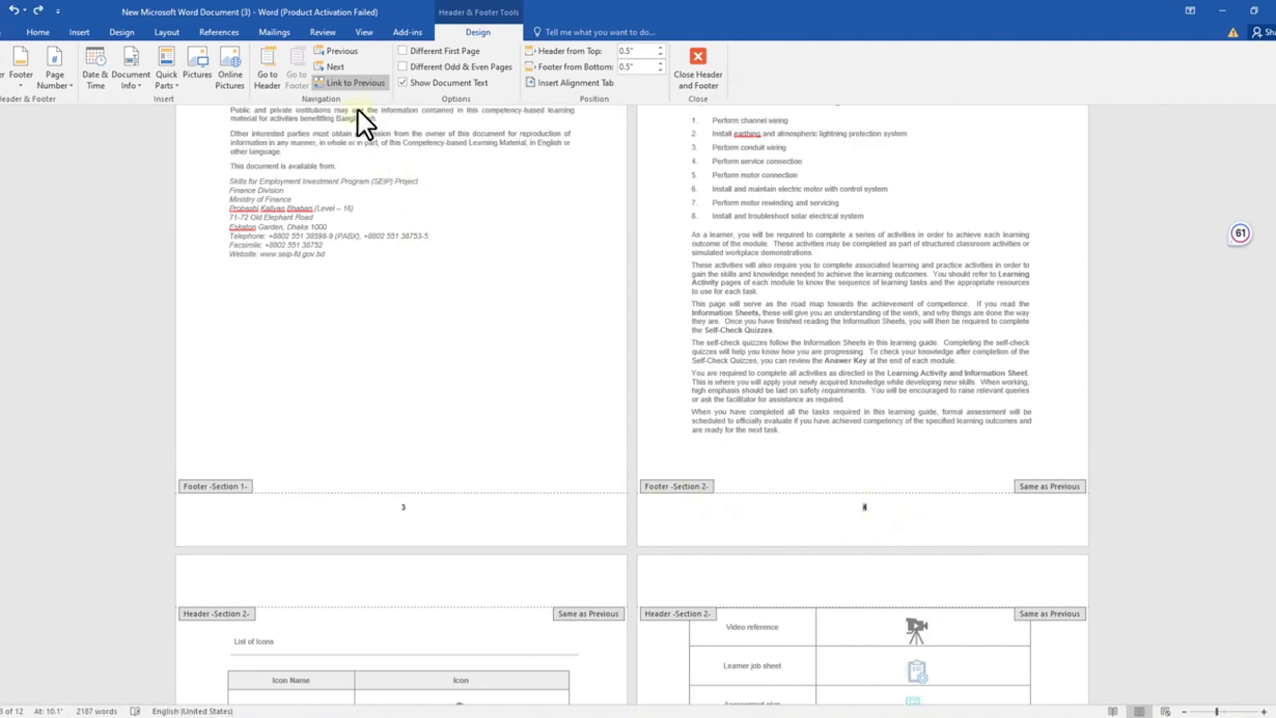
pyautogui.click(346, 83)
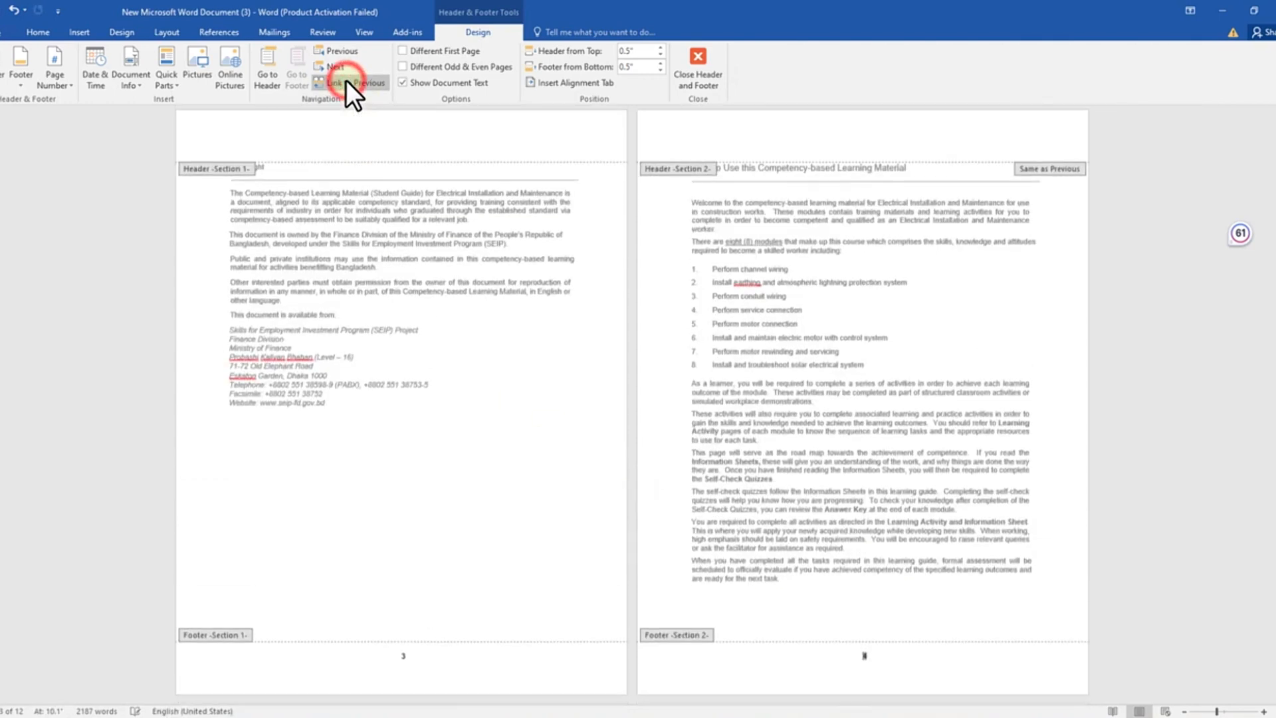
# Switch section 2's page number format from continuing the previous section to using its own start value.
pyautogui.click(65, 78)
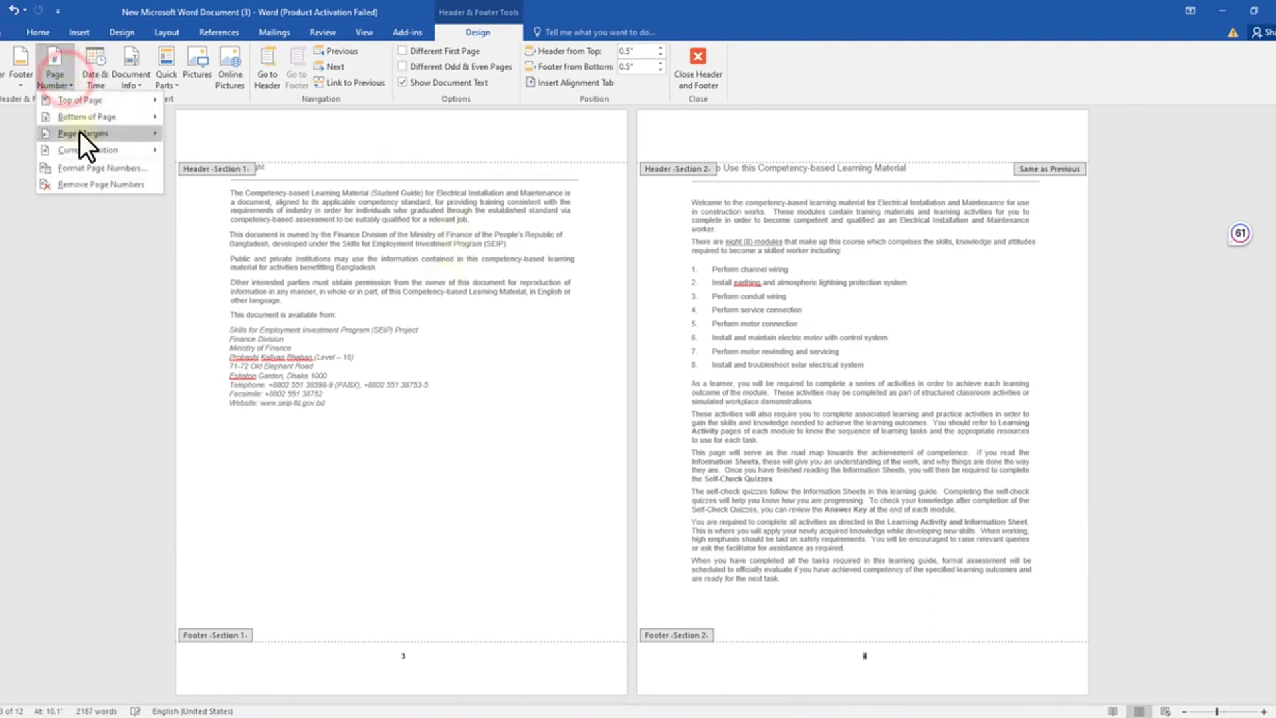
pyautogui.click(110, 170)
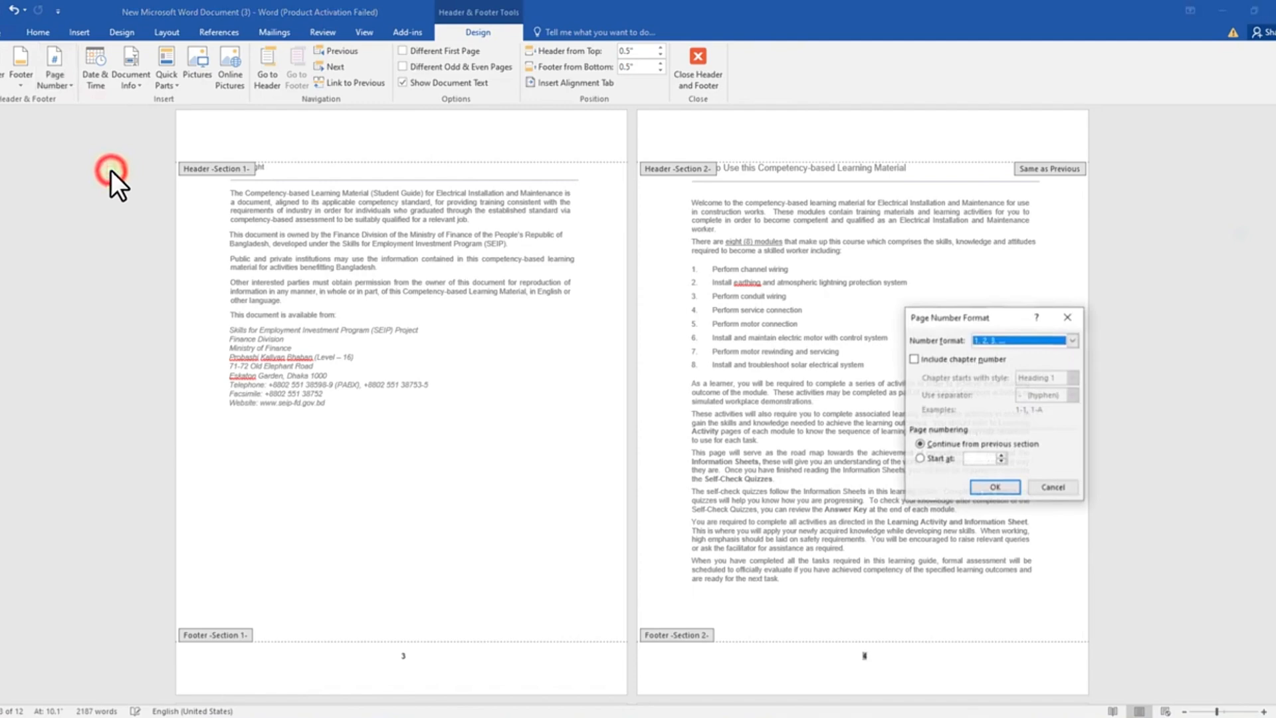
pyautogui.click(920, 459)
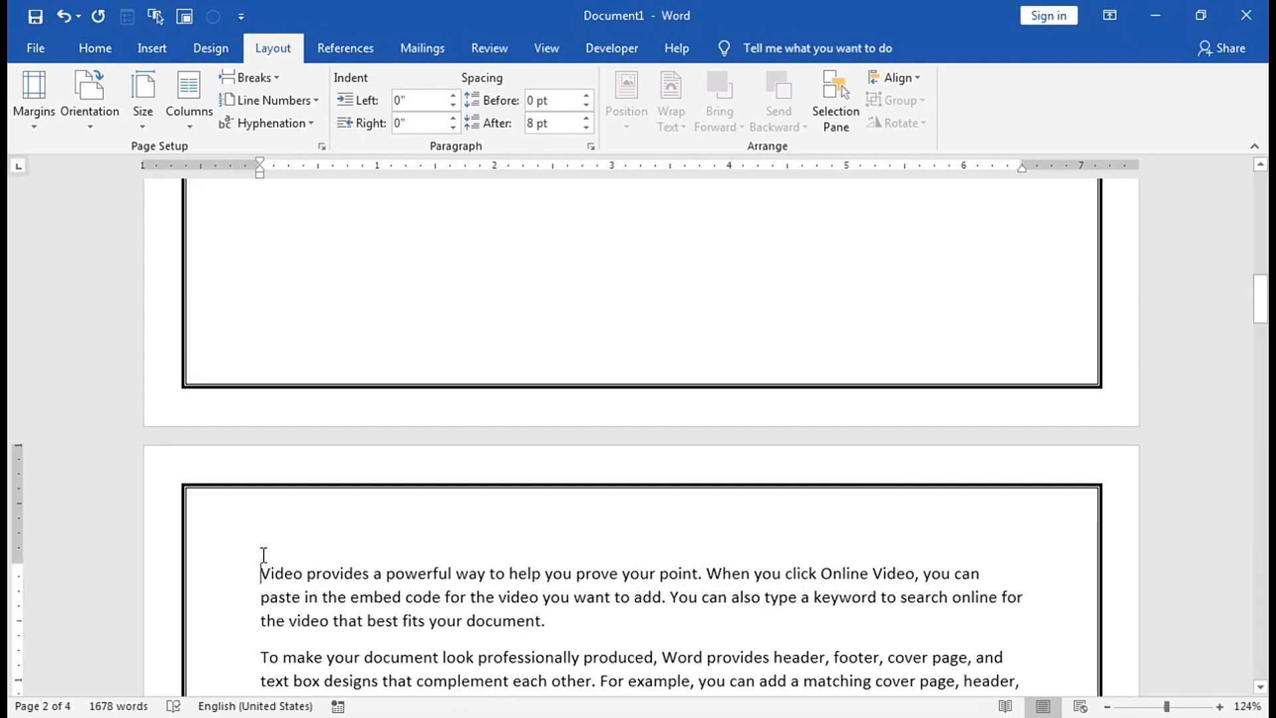
# Add a Plain Number 2 page number at the bottom of the pages in the bordered document.
pyautogui.click(157, 49)
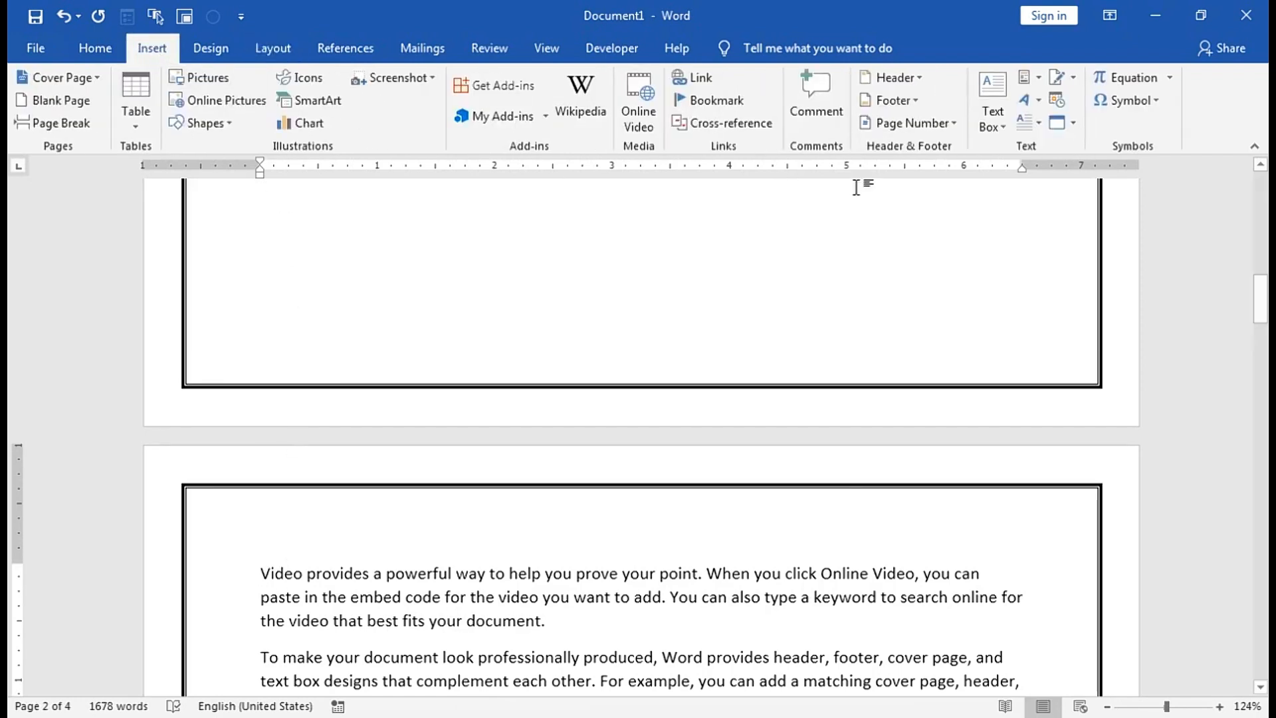
pyautogui.click(924, 126)
pyautogui.moveTo(915, 172)
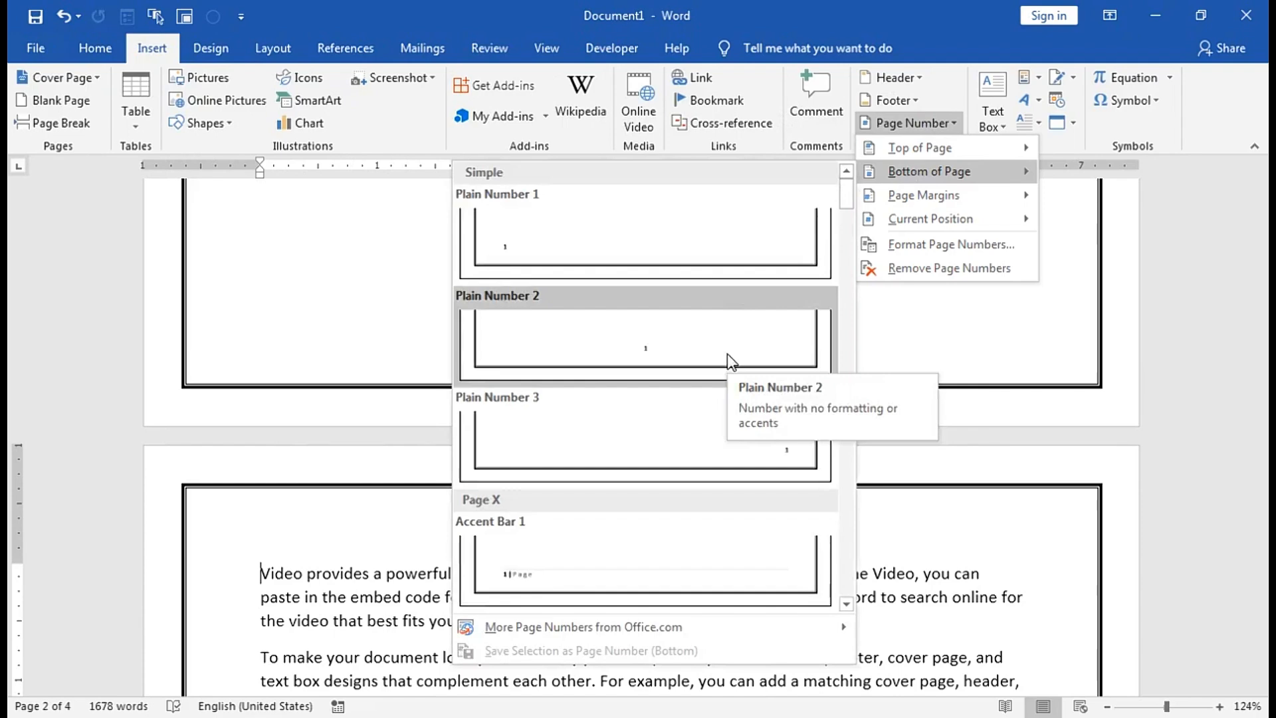
pyautogui.click(727, 353)
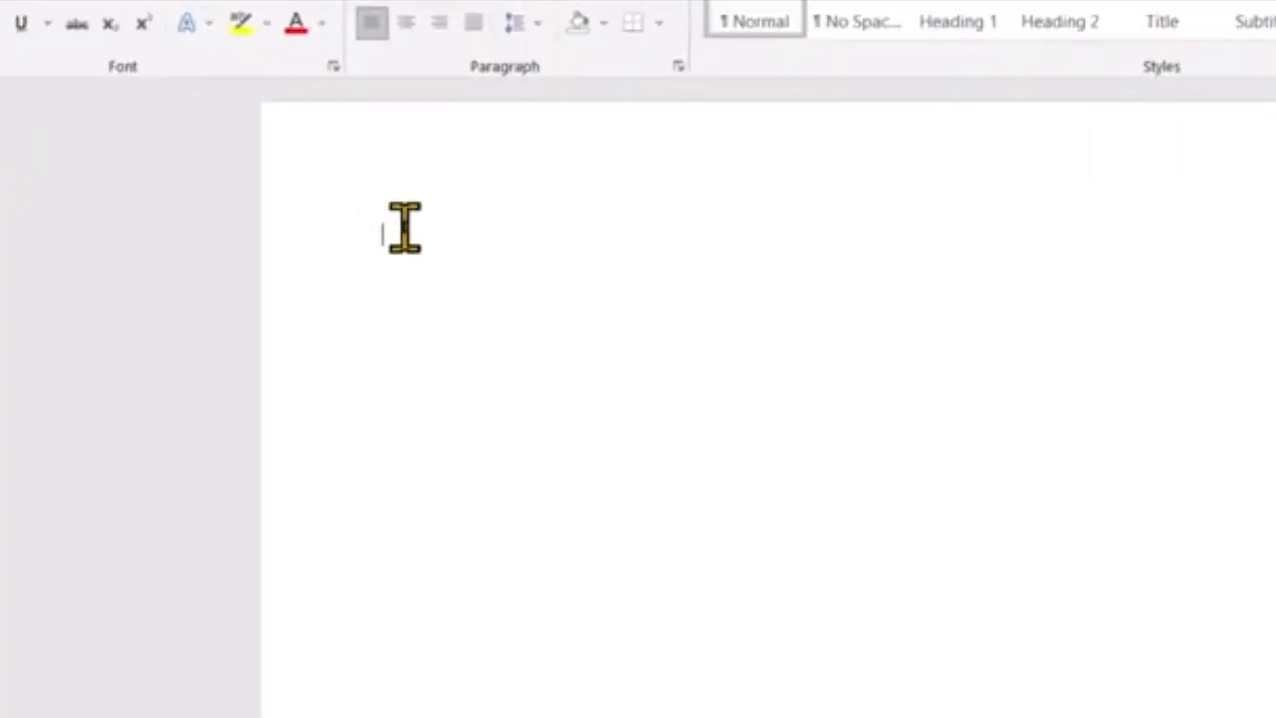
# Open the header of the blank page for editing.
pyautogui.doubleClick(403, 195)
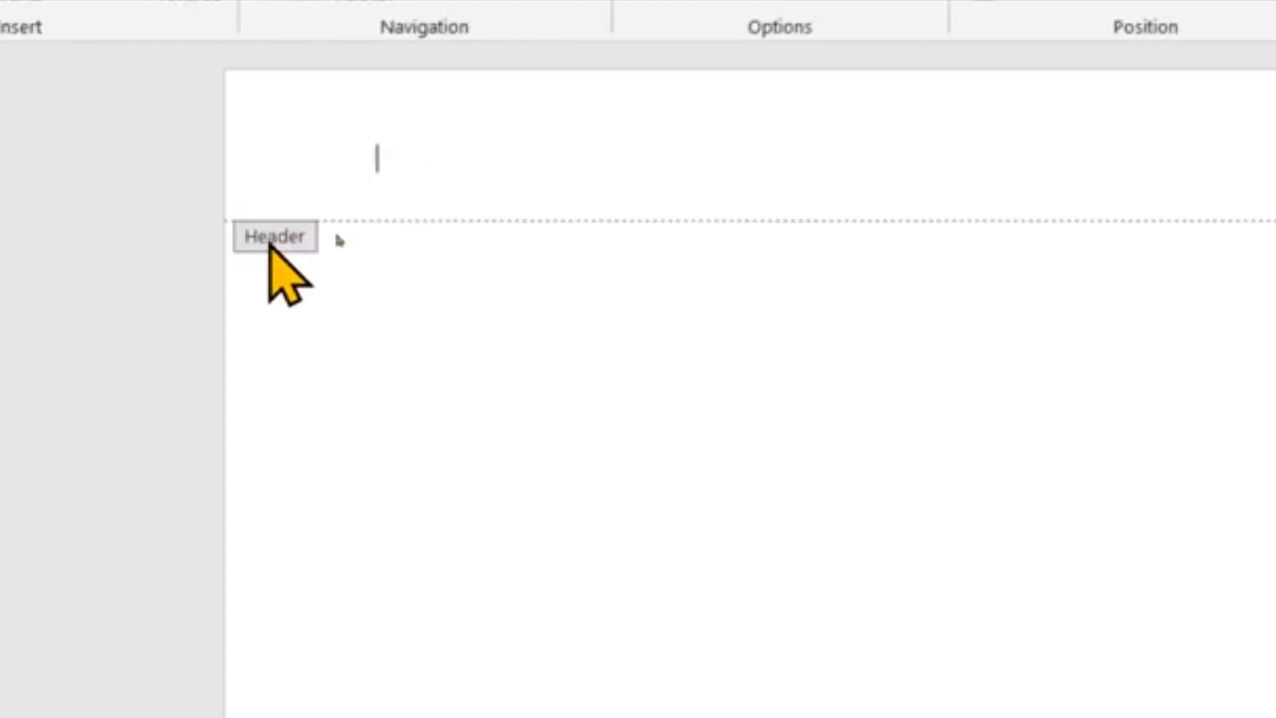
pyautogui.press('ctrl')
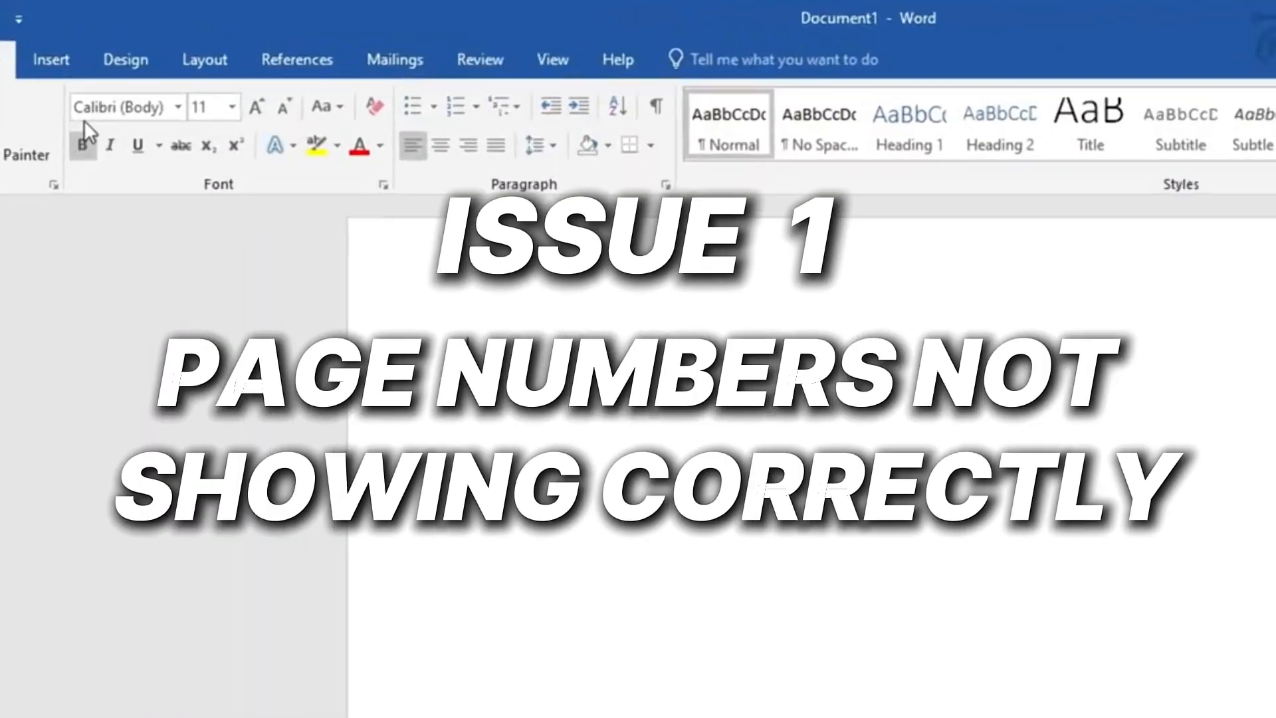
# Format the blank document's page numbers to start at 0 instead of continuing from the previous section.
pyautogui.click(86, 69)
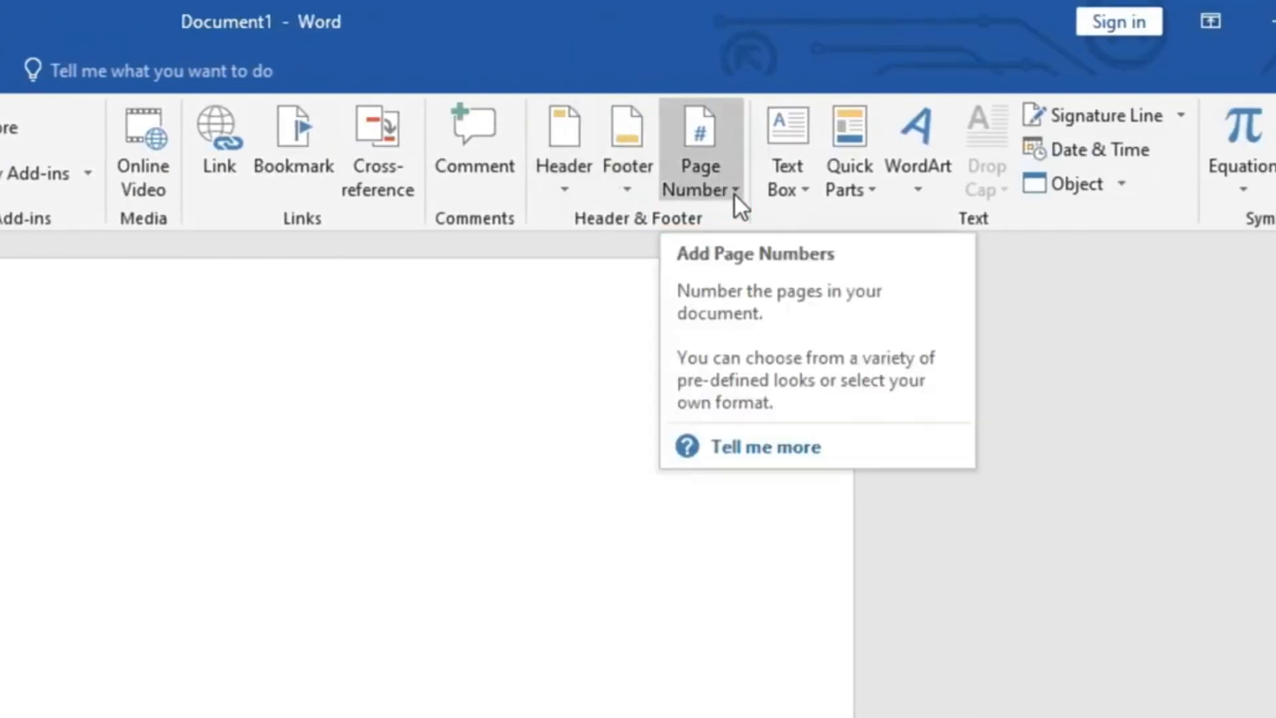
pyautogui.click(735, 195)
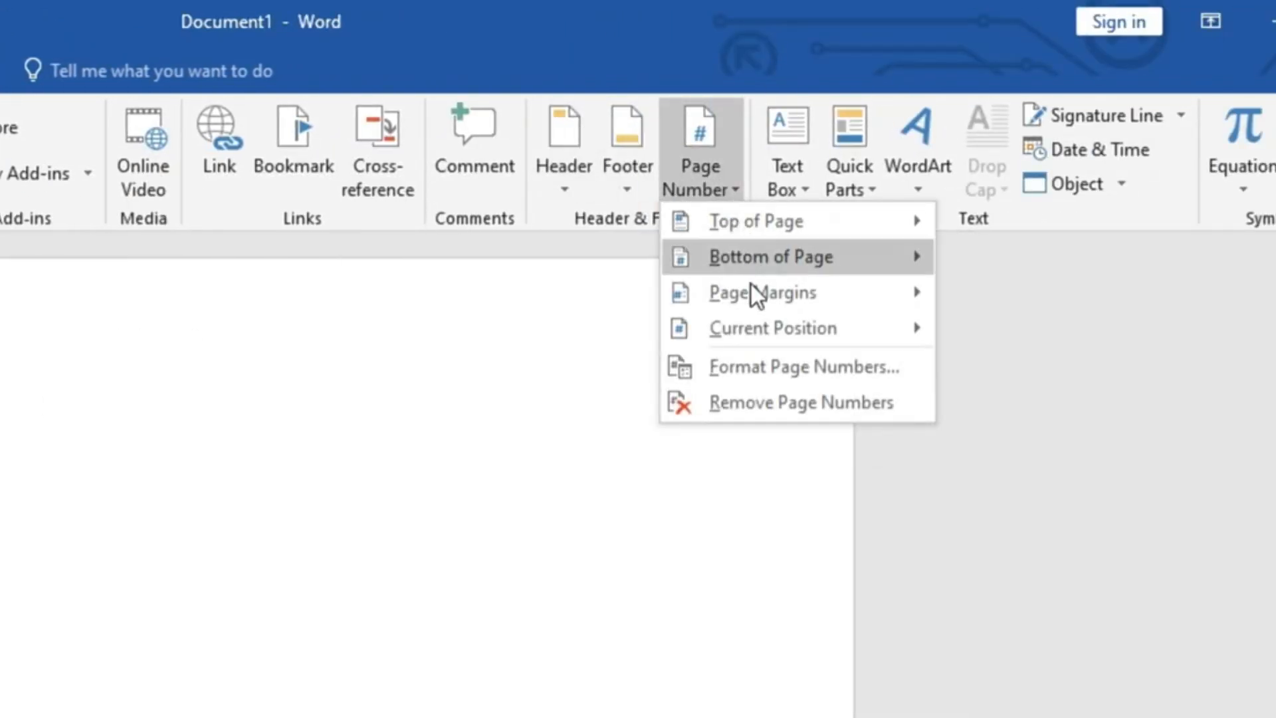
pyautogui.click(767, 362)
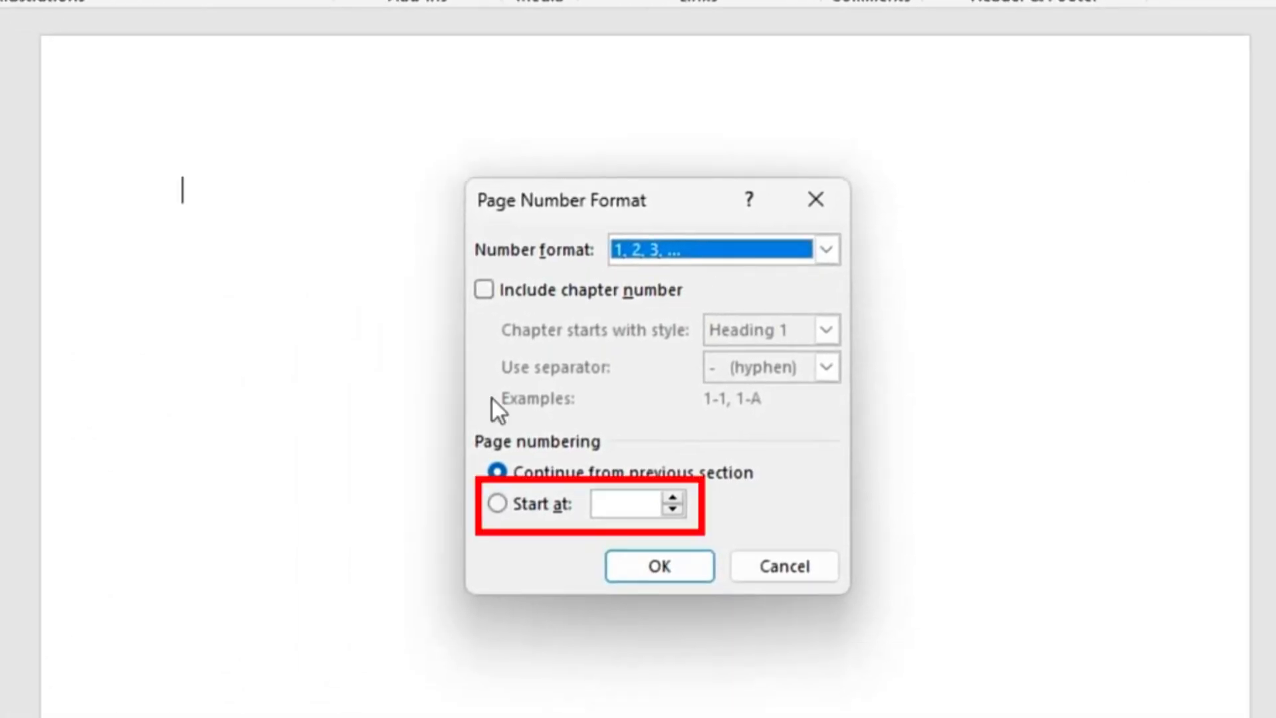
pyautogui.click(497, 503)
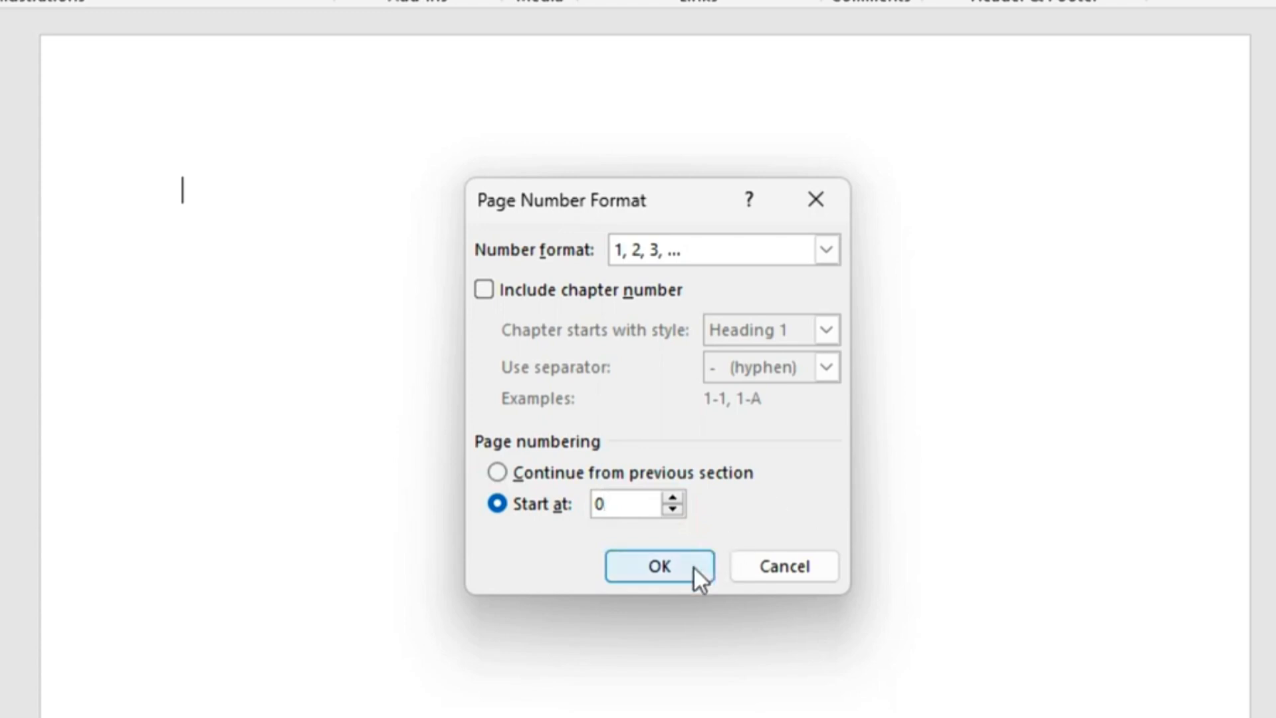
pyautogui.click(667, 570)
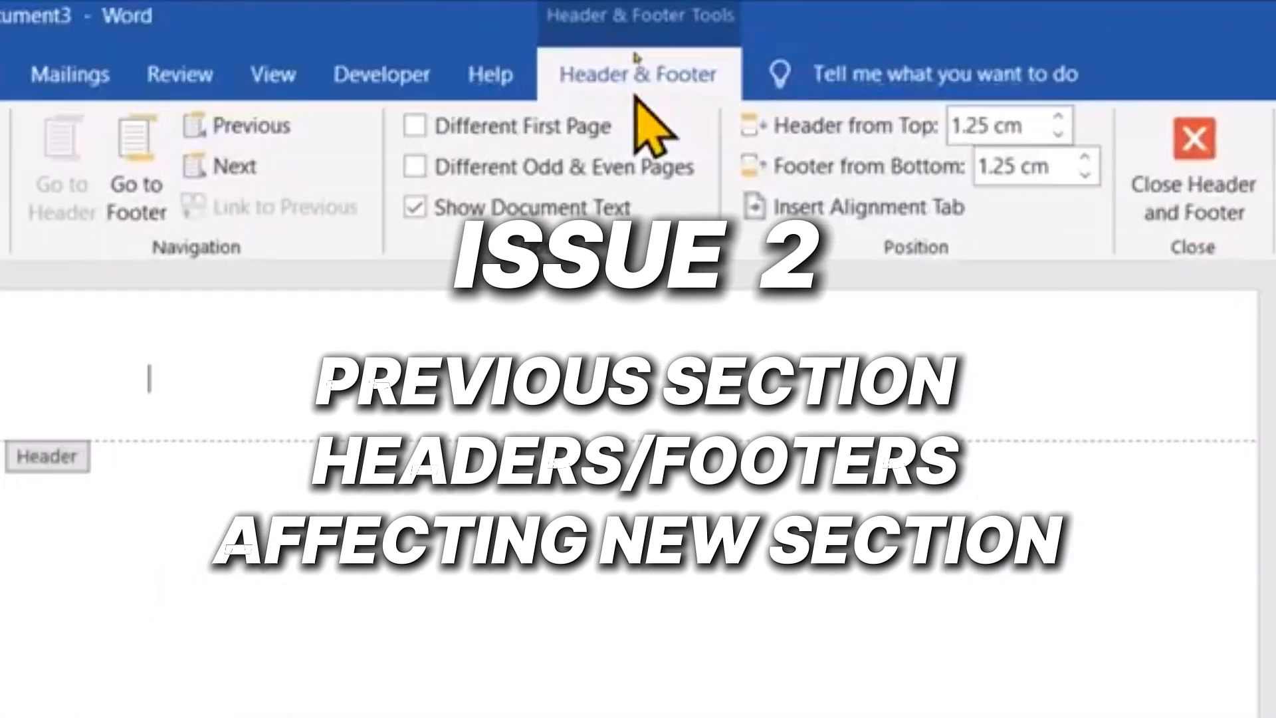
pyautogui.click(635, 98)
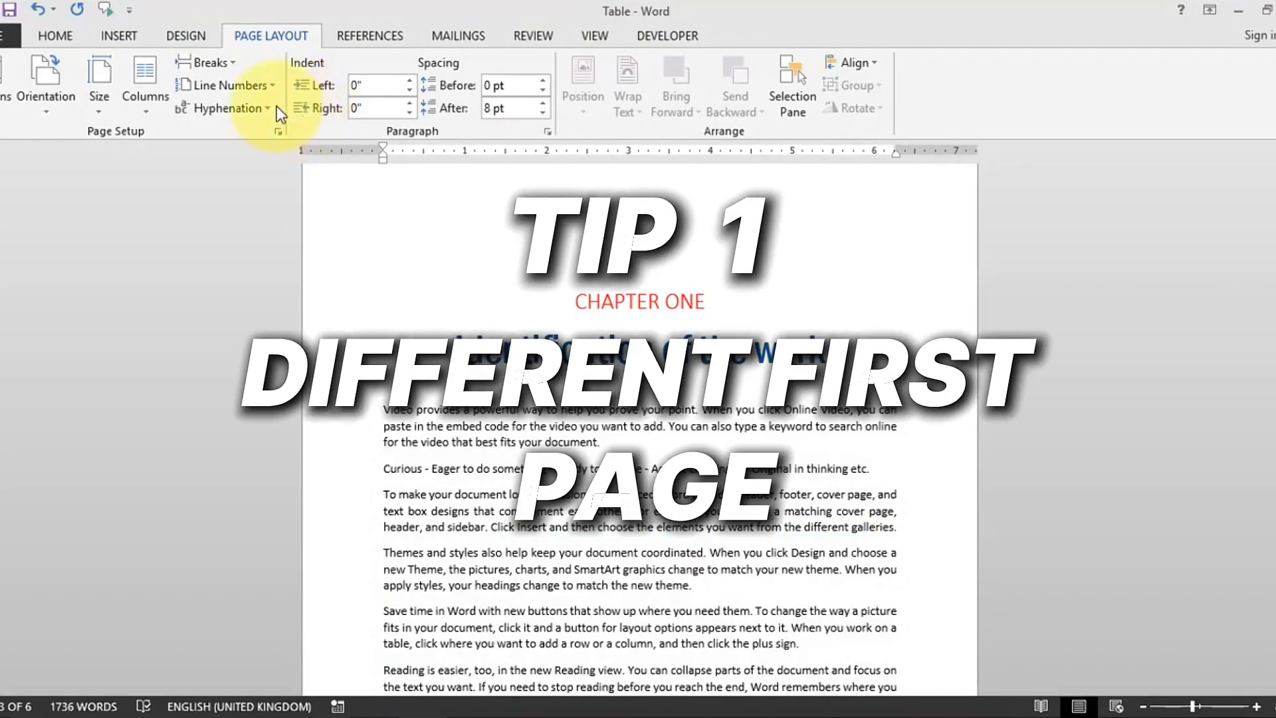
pyautogui.click(135, 36)
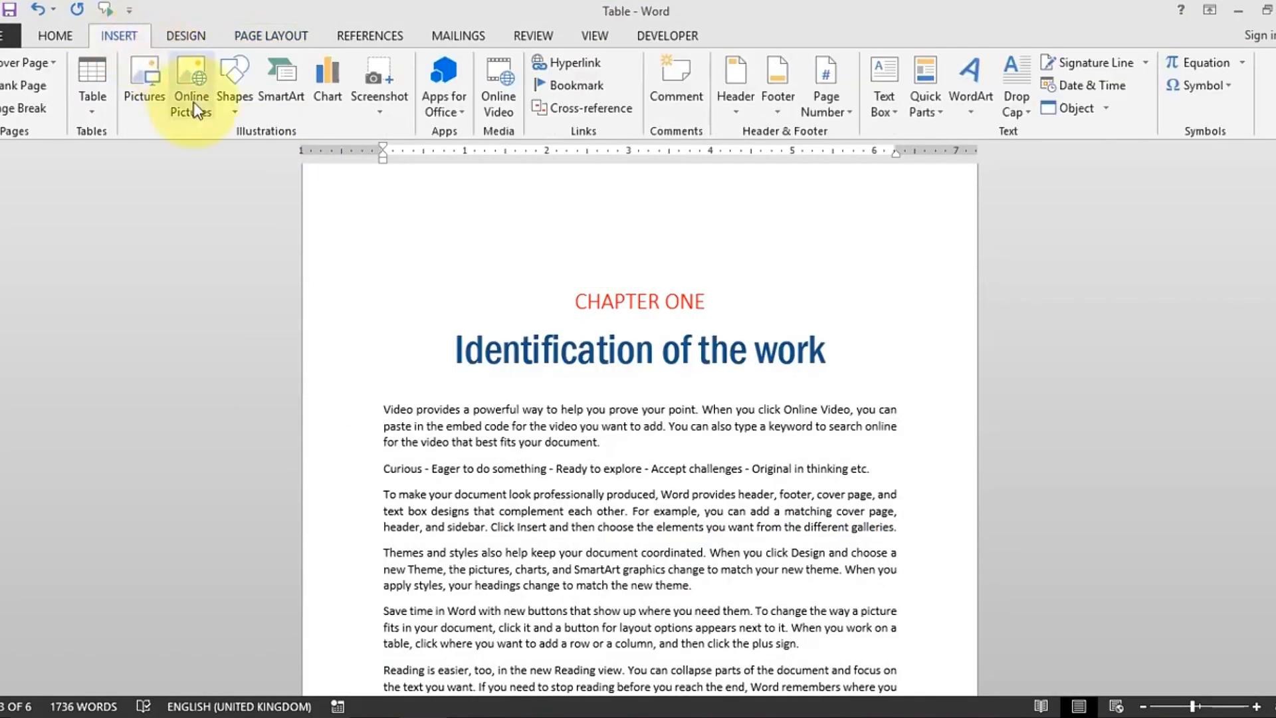
pyautogui.click(848, 111)
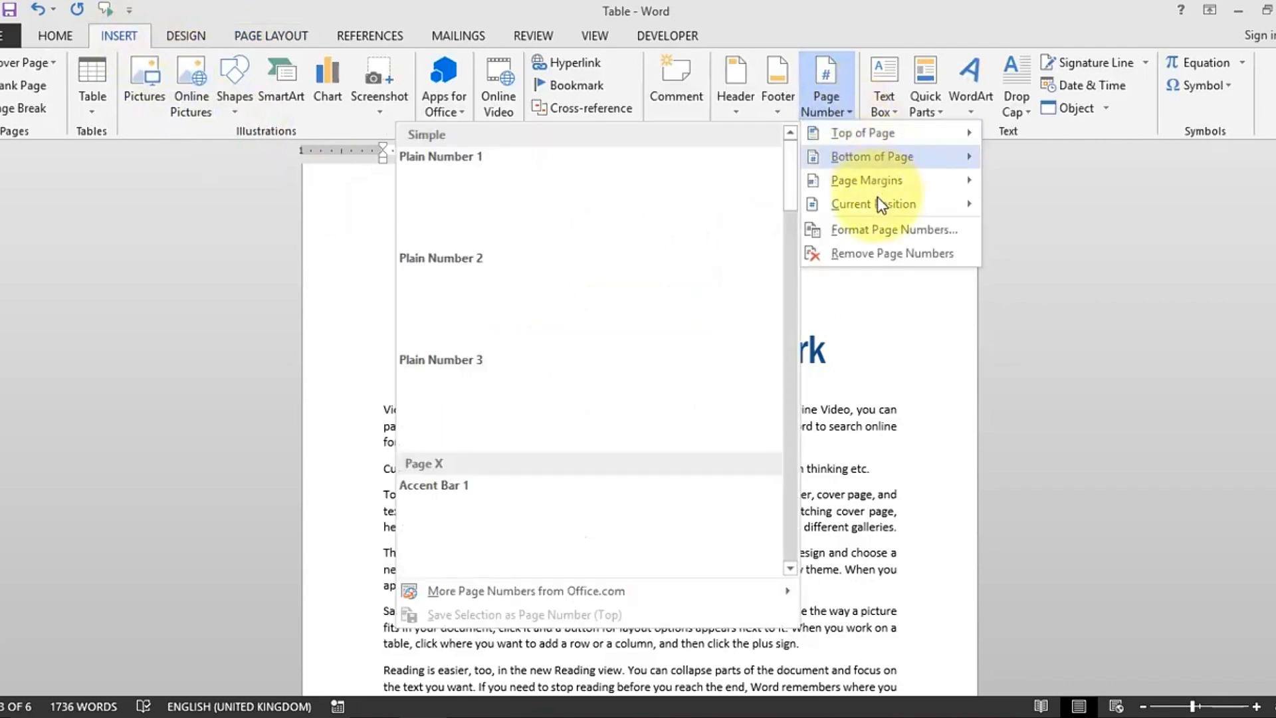
pyautogui.moveTo(877, 203)
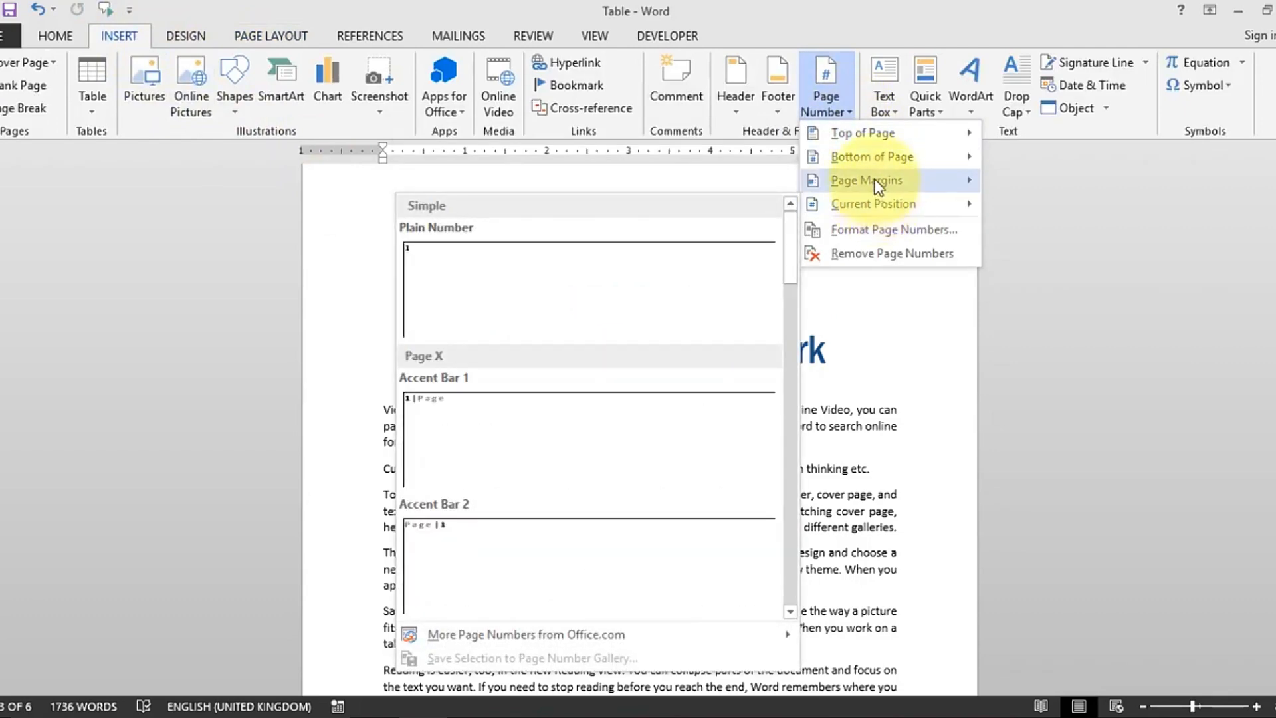
pyautogui.moveTo(869, 158)
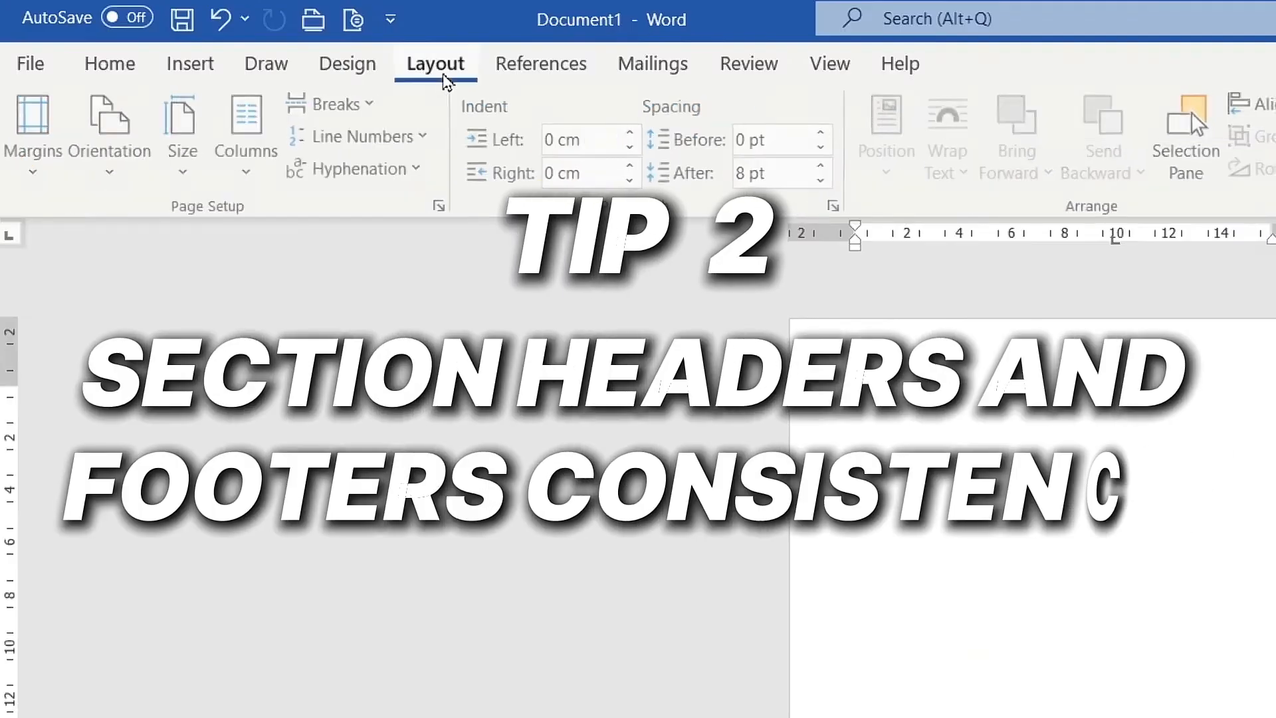
# Insert breaks in the blank document to extend it to three pages.
pyautogui.click(372, 106)
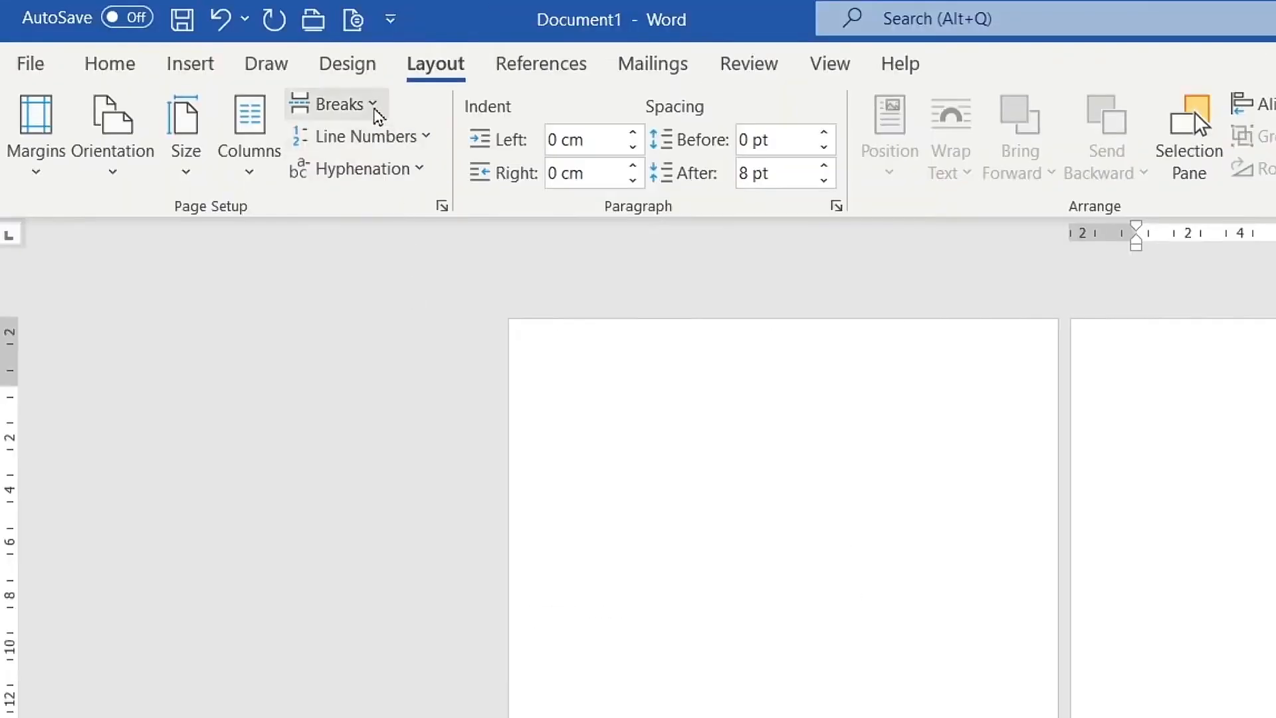
pyautogui.click(226, 66)
pyautogui.click(594, 500)
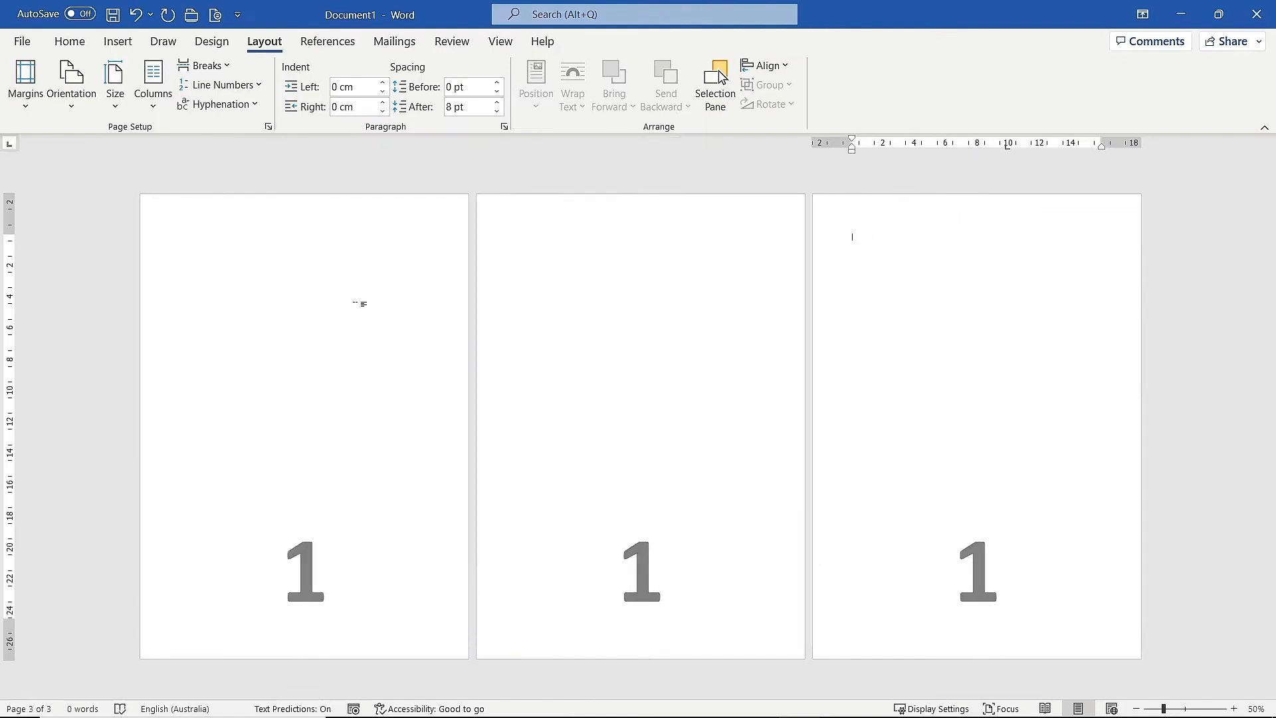
# Place the cursor on the second page and open the page orientation choices.
pyautogui.click(524, 264)
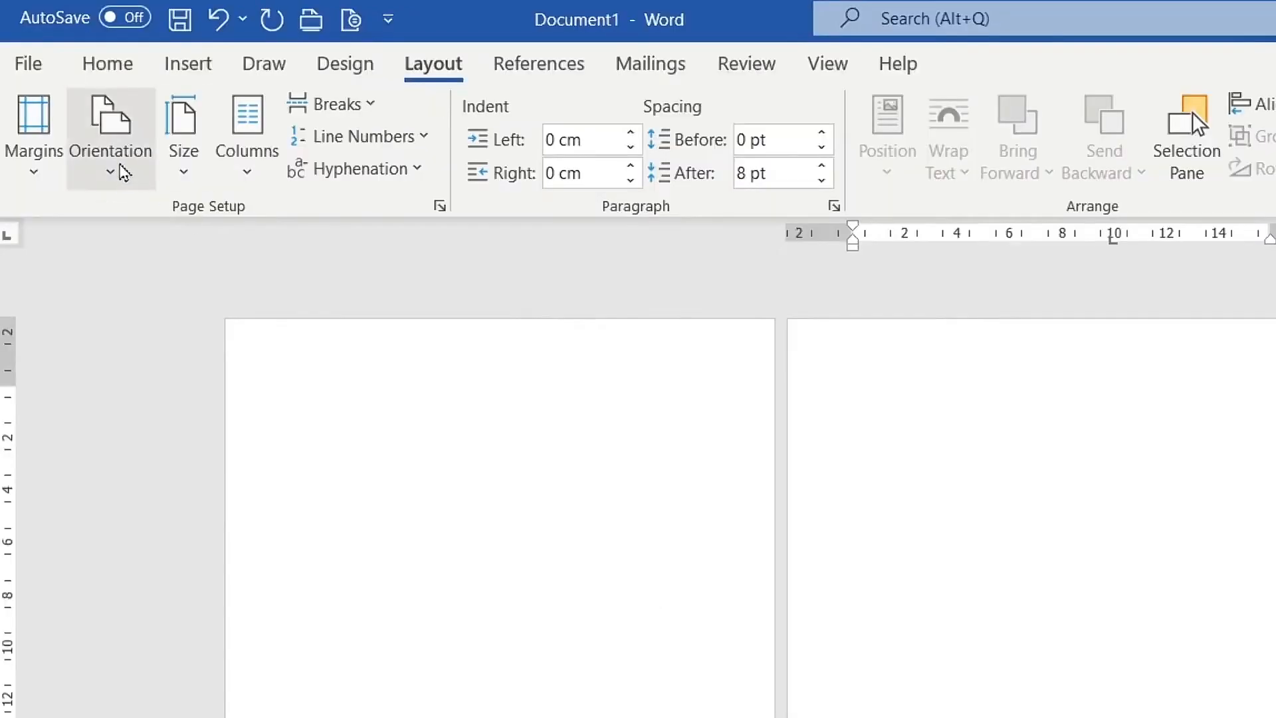
pyautogui.click(71, 81)
pyautogui.click(118, 178)
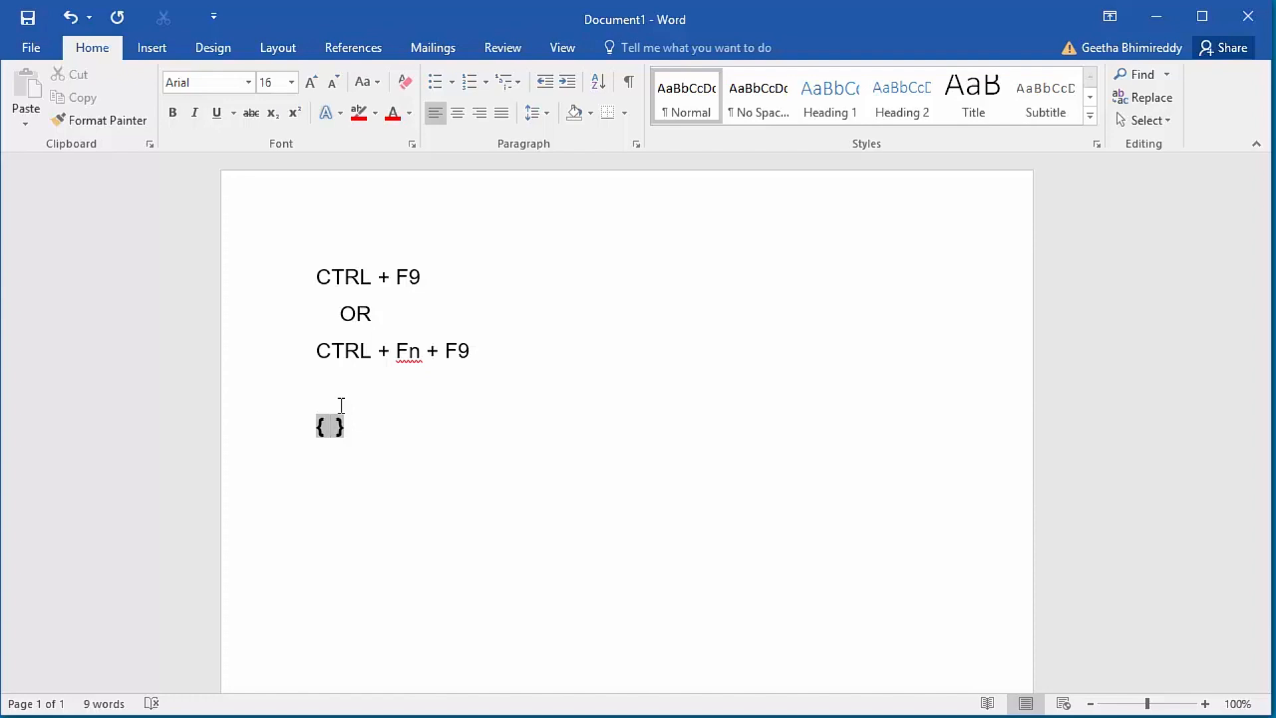
# Turn the empty field braces into an updated Date field and add two new lines after it.
pyautogui.write('Date')
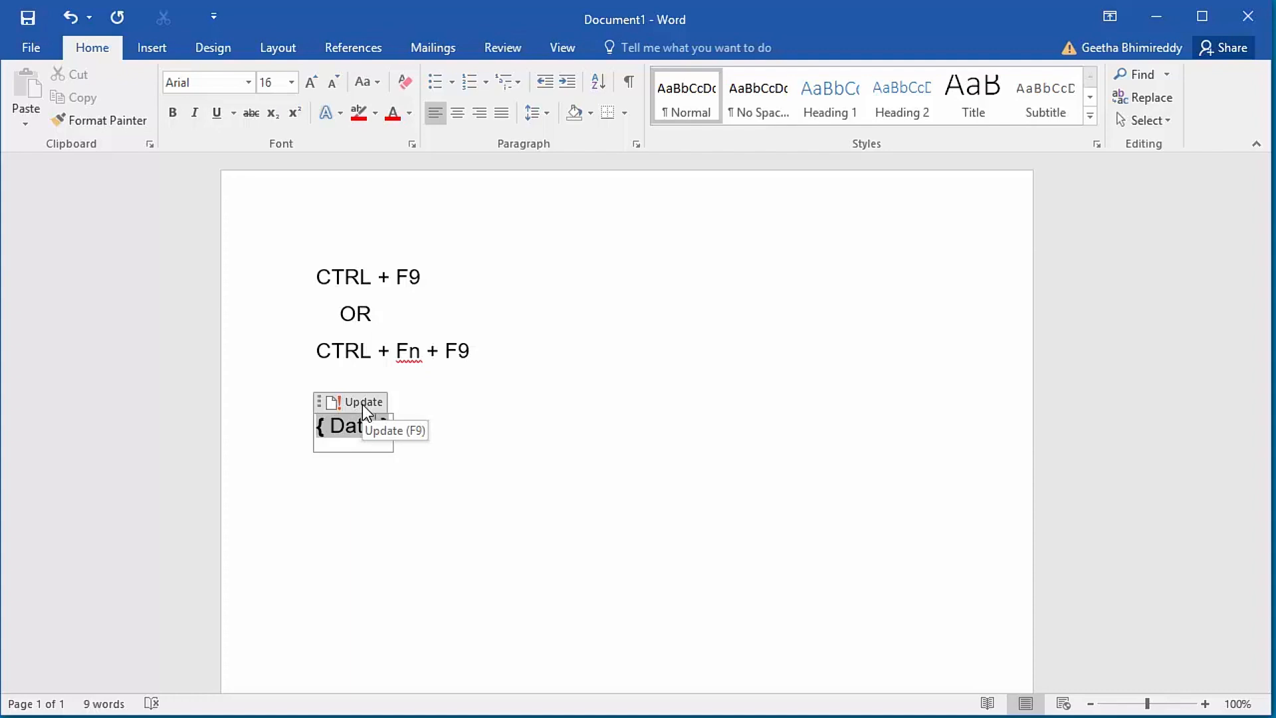
pyautogui.click(363, 403)
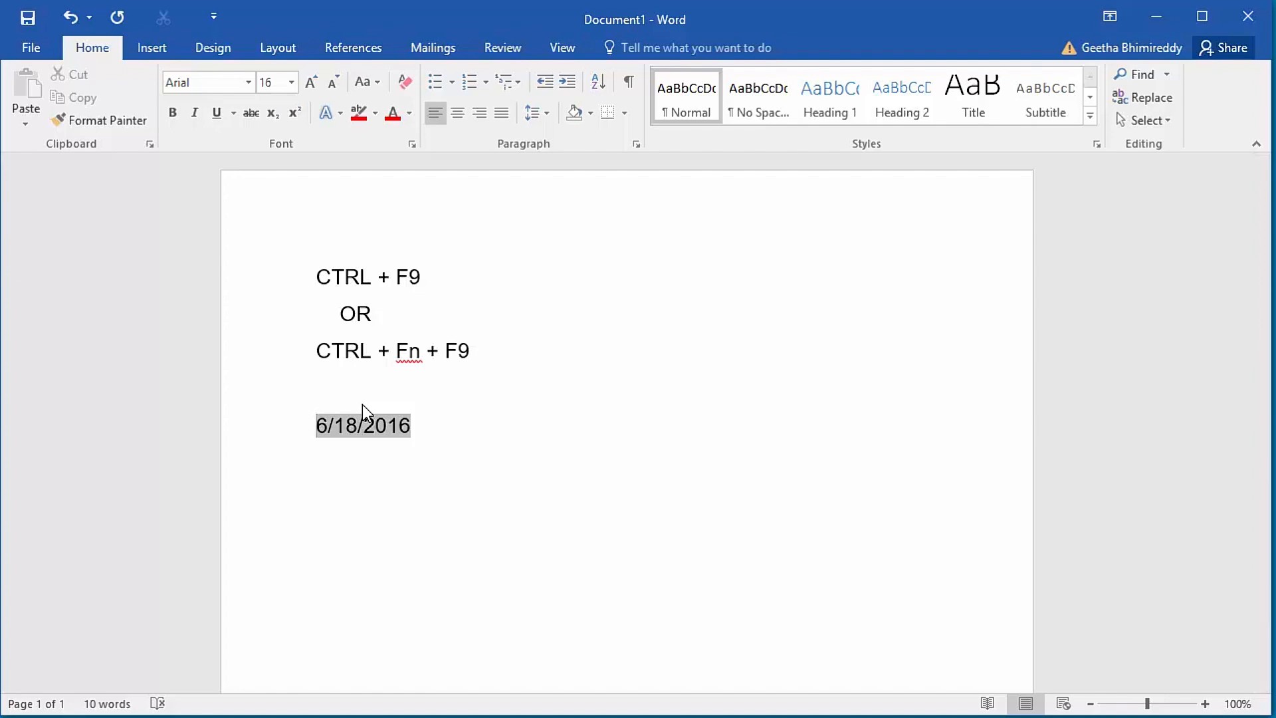
pyautogui.click(440, 429)
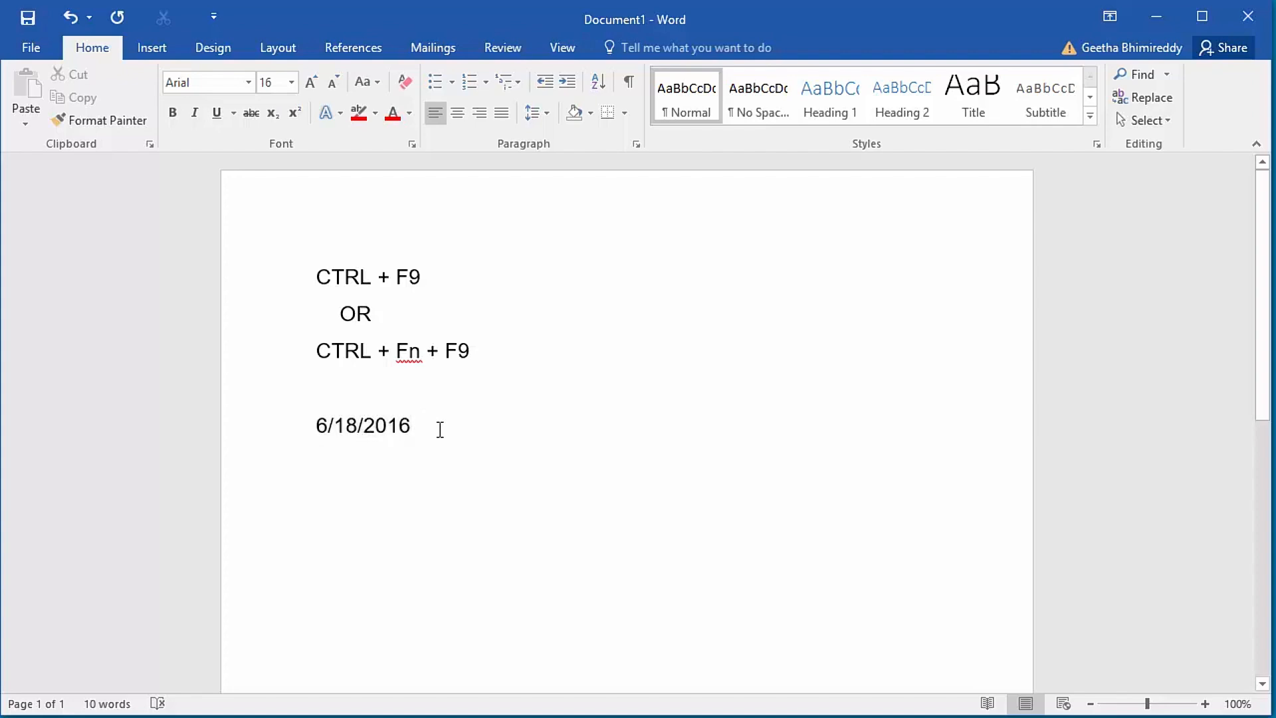
pyautogui.press('Return')
pyautogui.press('Return')
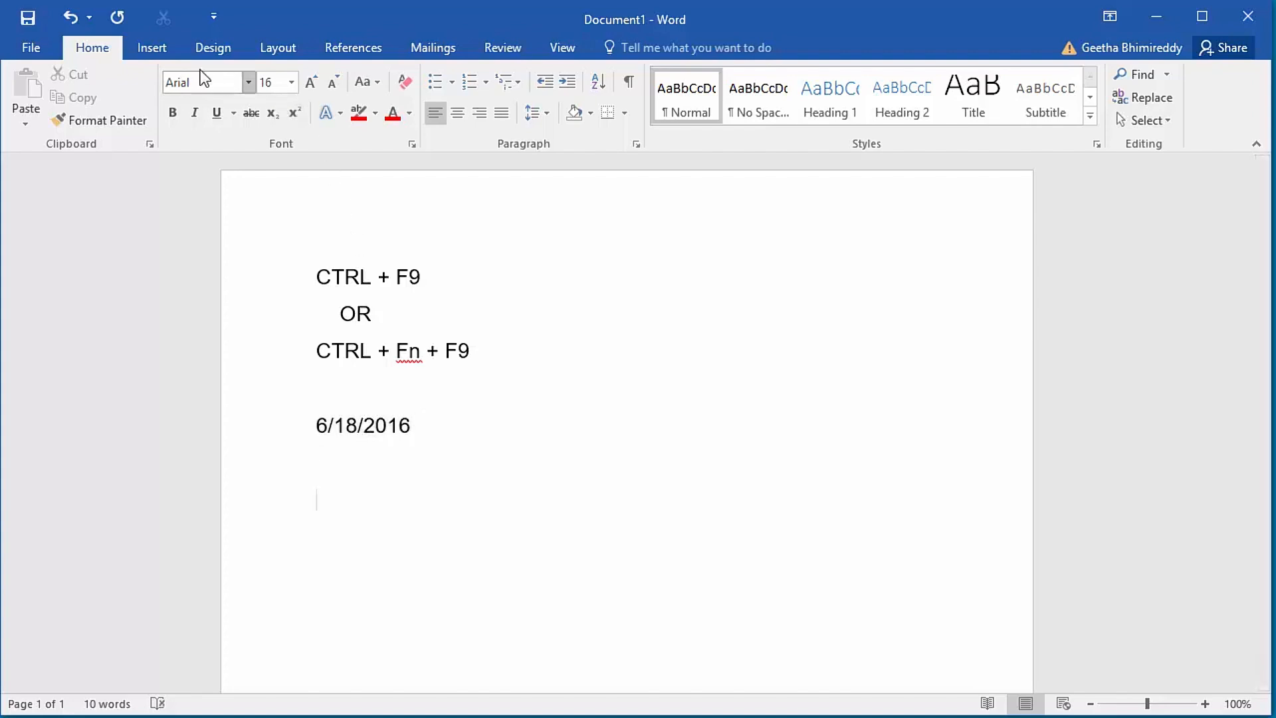
# Insert a Time field on the empty line below the date, using the h:mm:ss am/pm format.
pyautogui.click(152, 48)
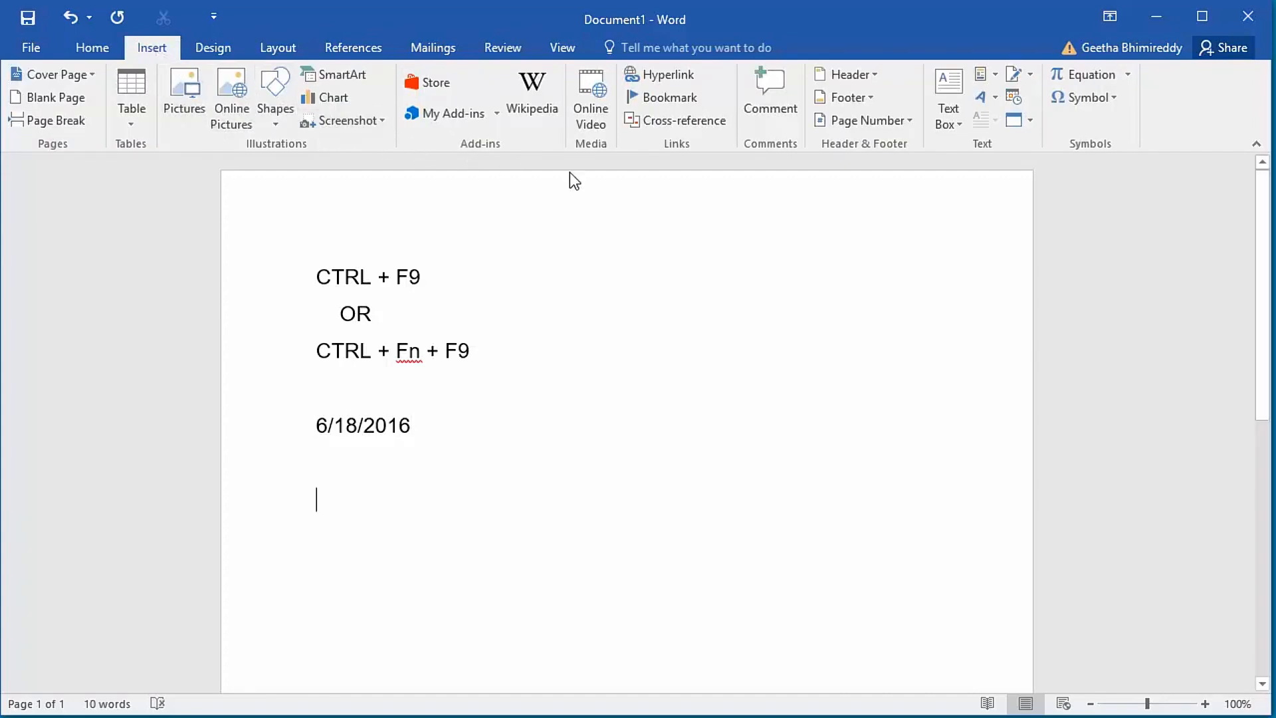
pyautogui.click(980, 77)
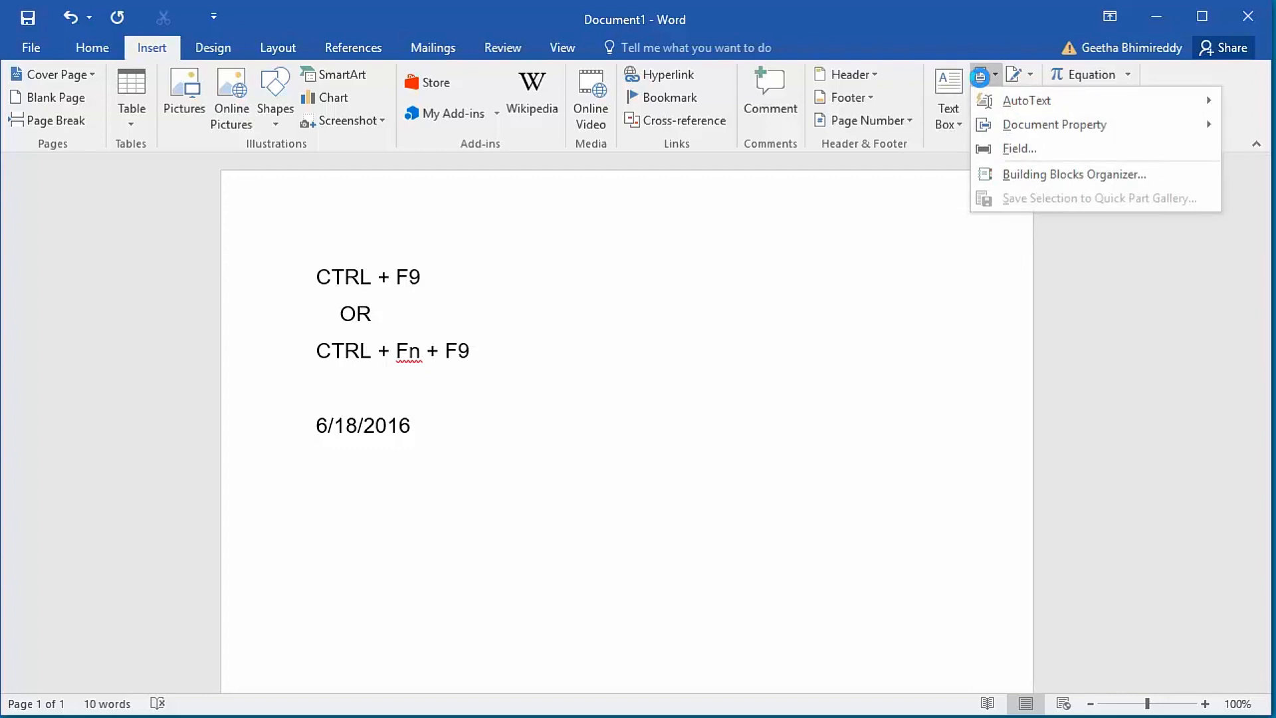
pyautogui.click(1016, 150)
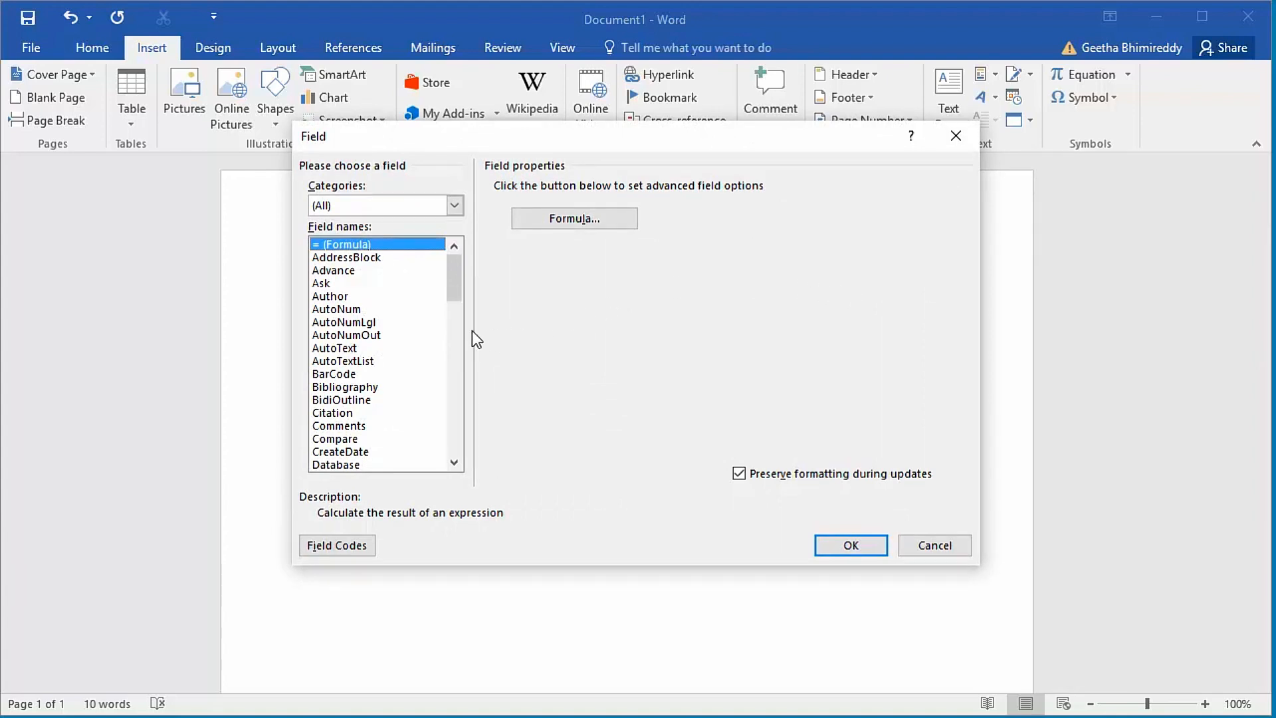
pyautogui.click(453, 424)
pyautogui.click(453, 424)
pyautogui.click(453, 425)
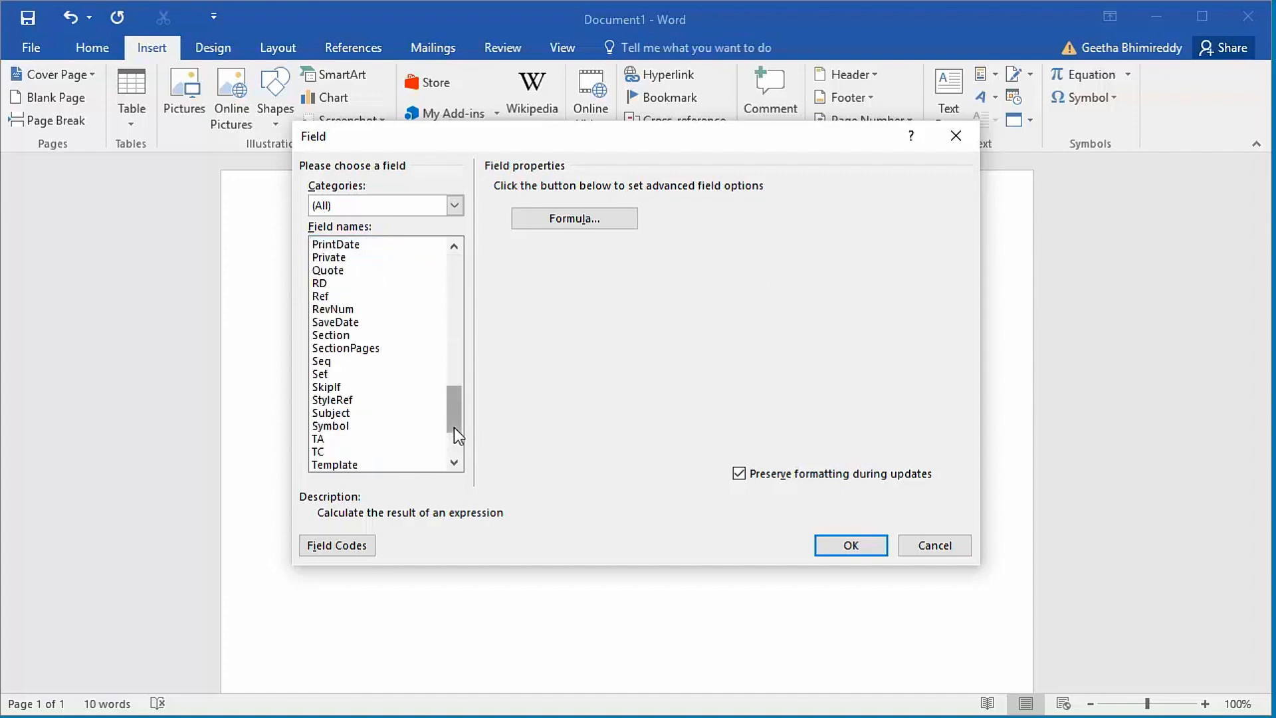
pyautogui.click(457, 450)
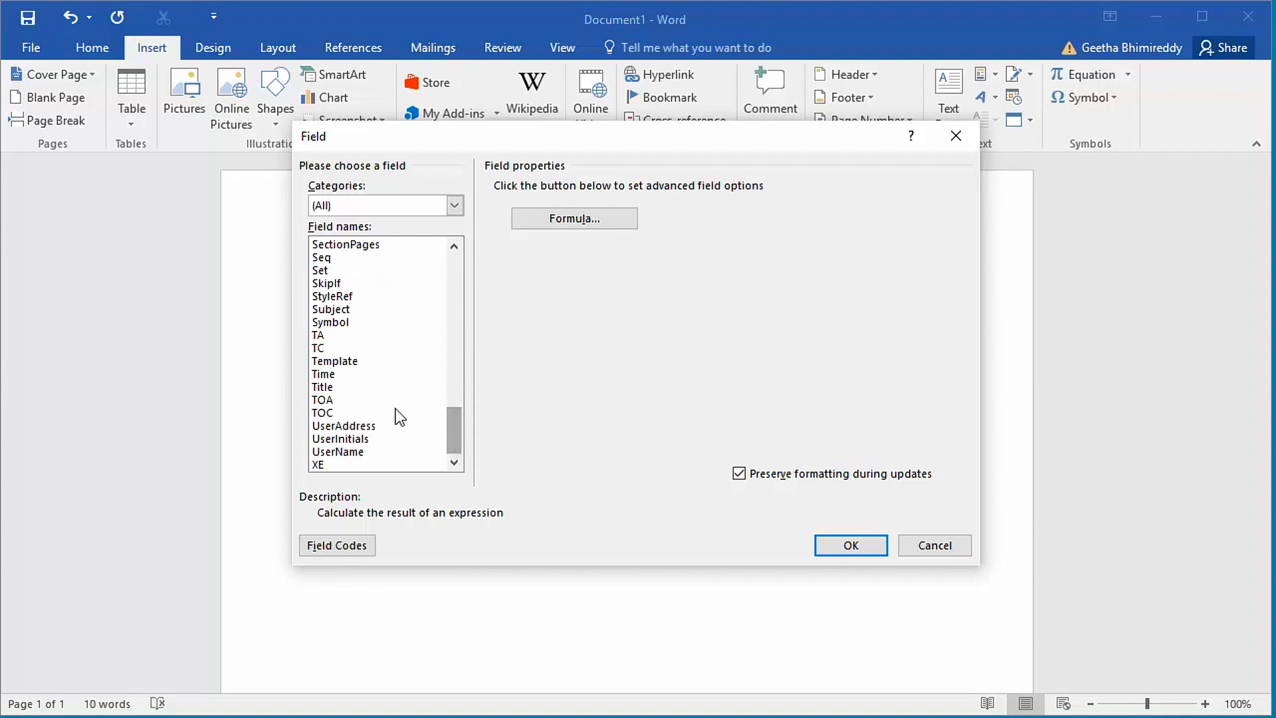
pyautogui.click(325, 374)
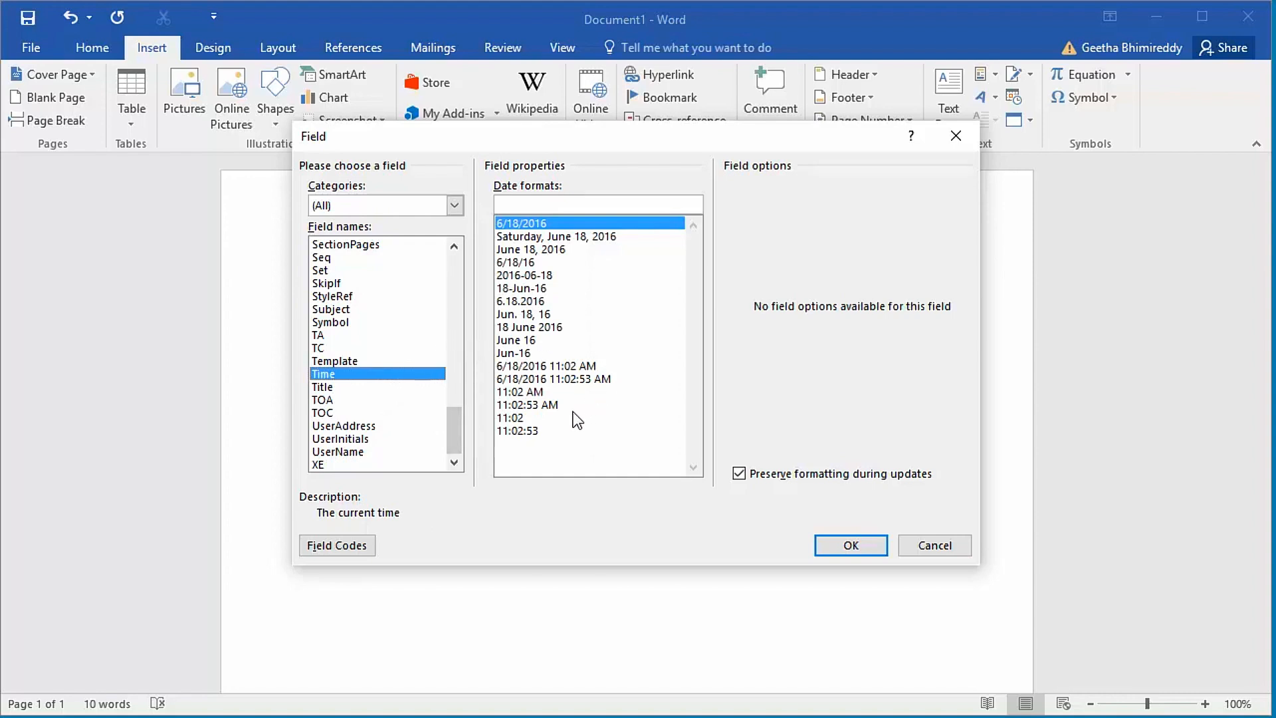
pyautogui.click(538, 406)
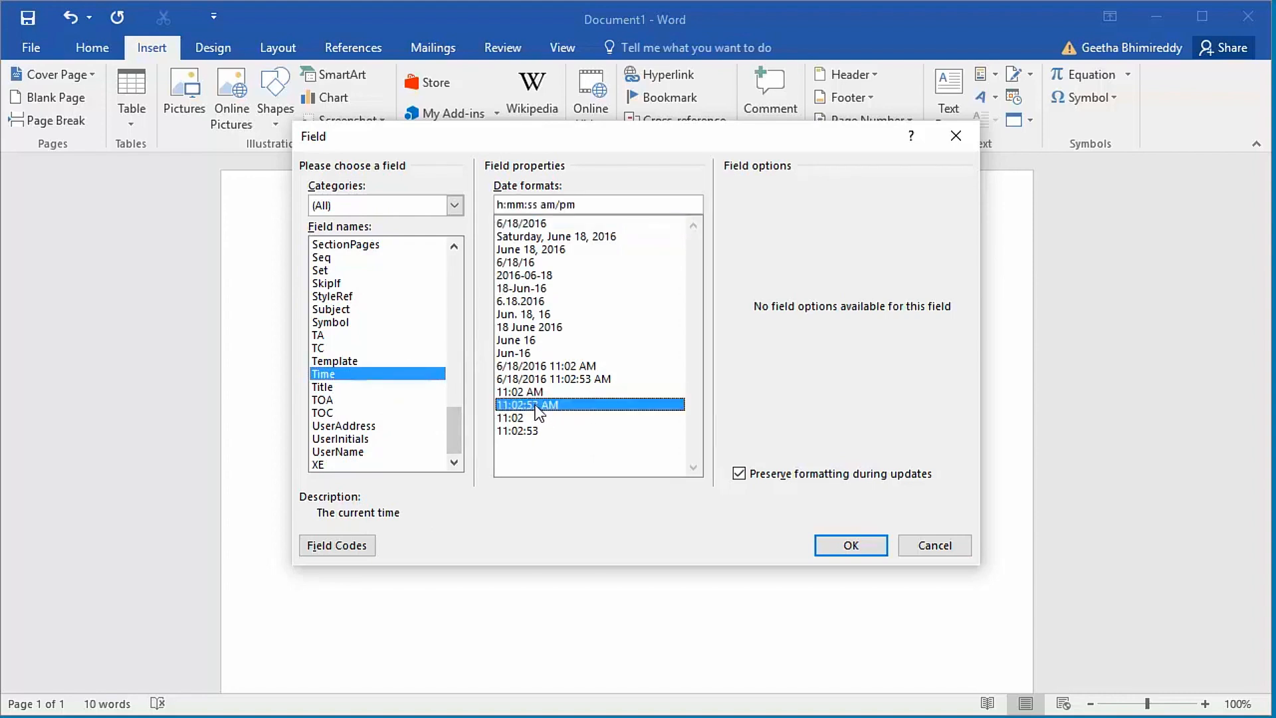
pyautogui.click(850, 545)
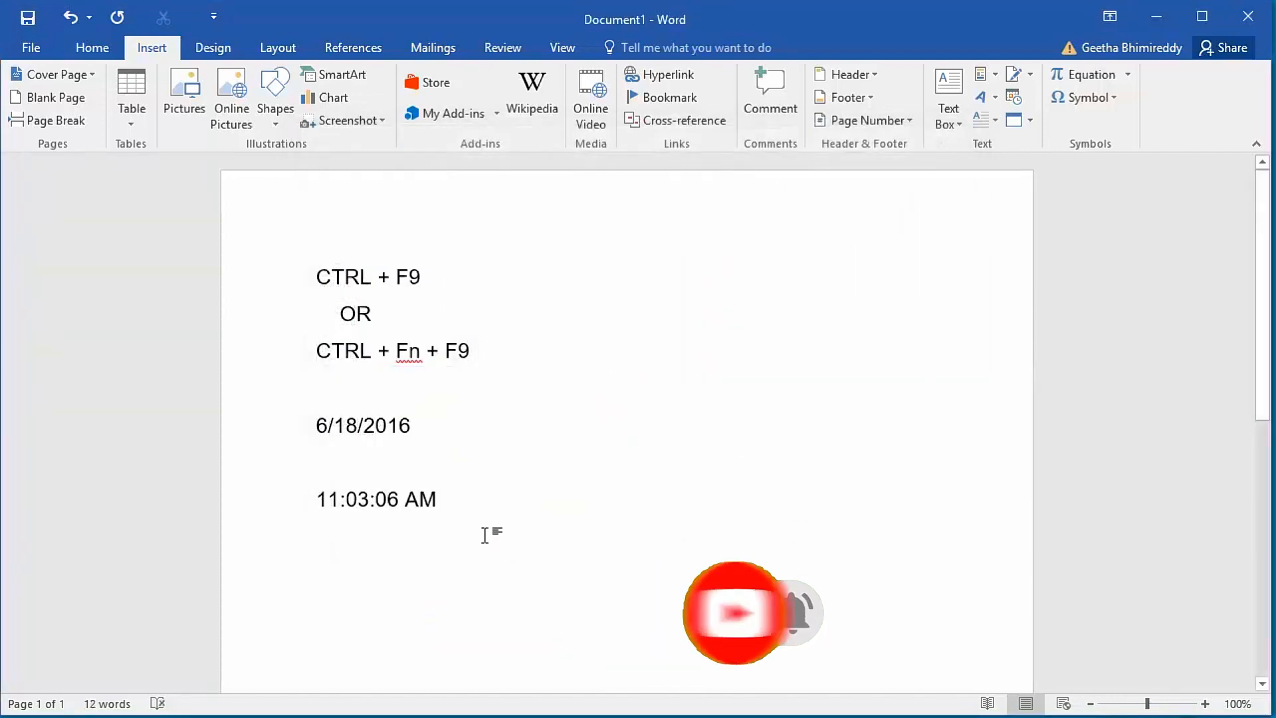